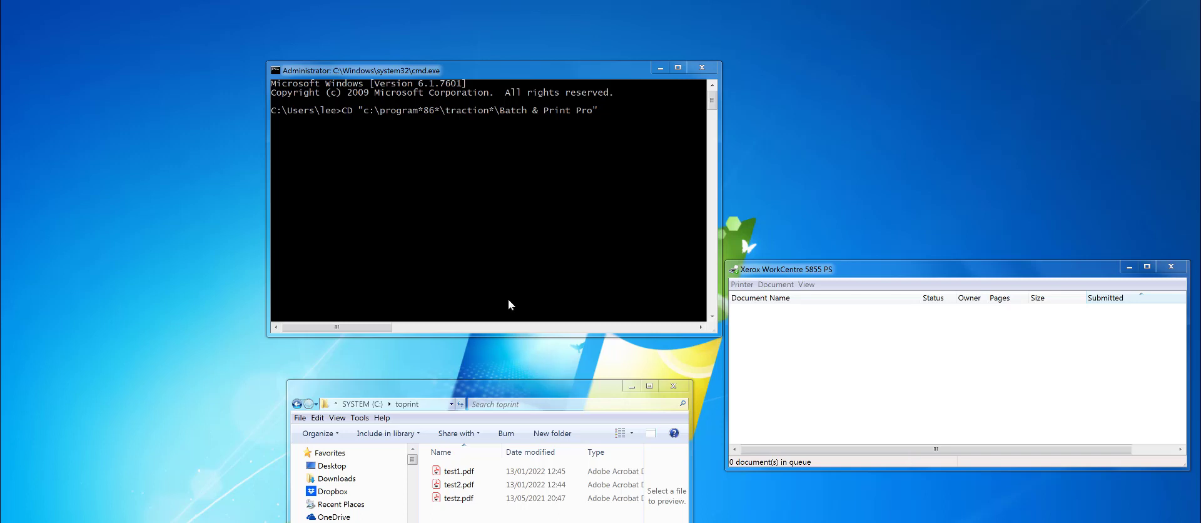
Change the working directory to "c:\program*86*\traction*\Batch & Print Pro" and widen the console window.
left_click(489, 190)
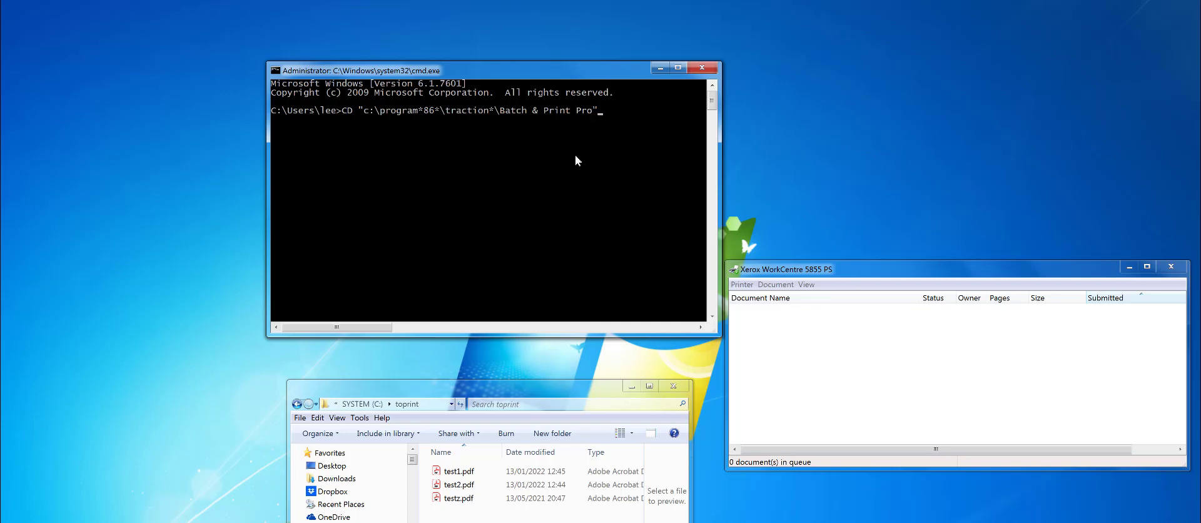
key("Return")
left_click_drag(721, 187, 890, 190)
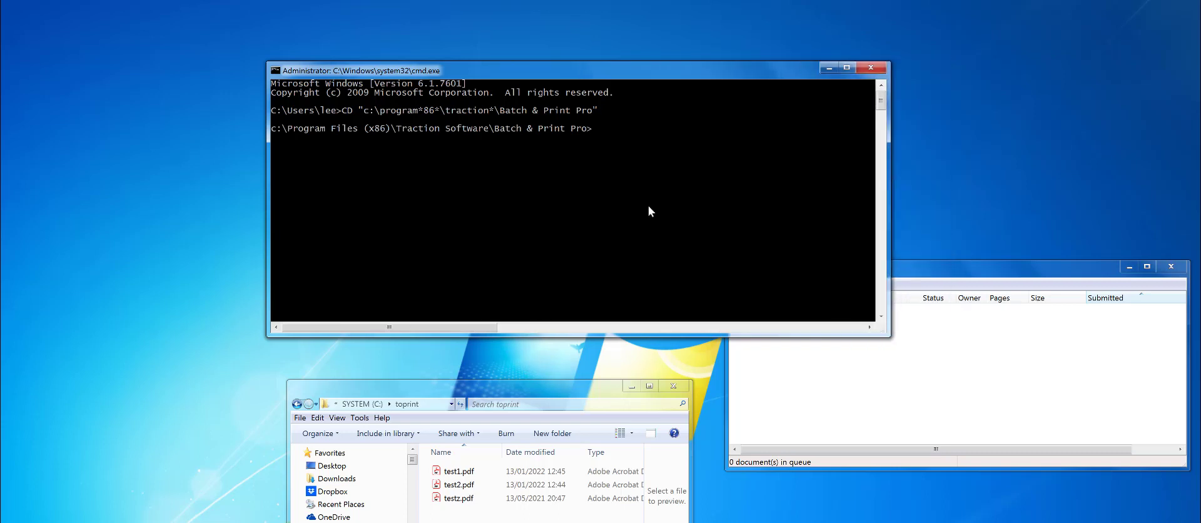
Run "batch and print.exe" c:\toprint\test1.pdf -p -q, and move the Xerox print queue window below the console.
type("\"batch and print.exe\"")
left_click_drag(890, 153, 961, 152)
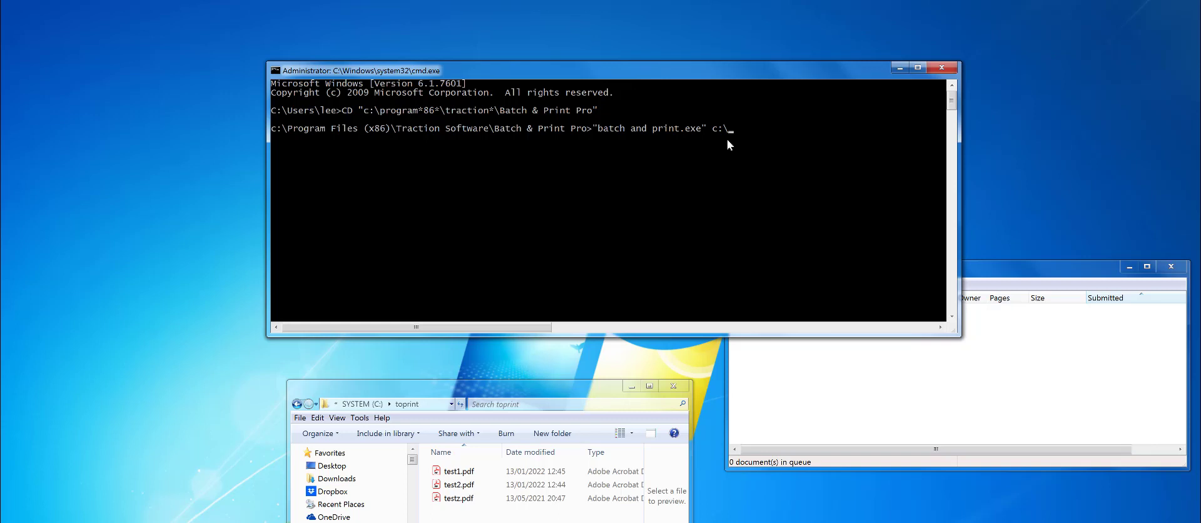
type("toprint\\test1.pdf -p -q")
key("Return")
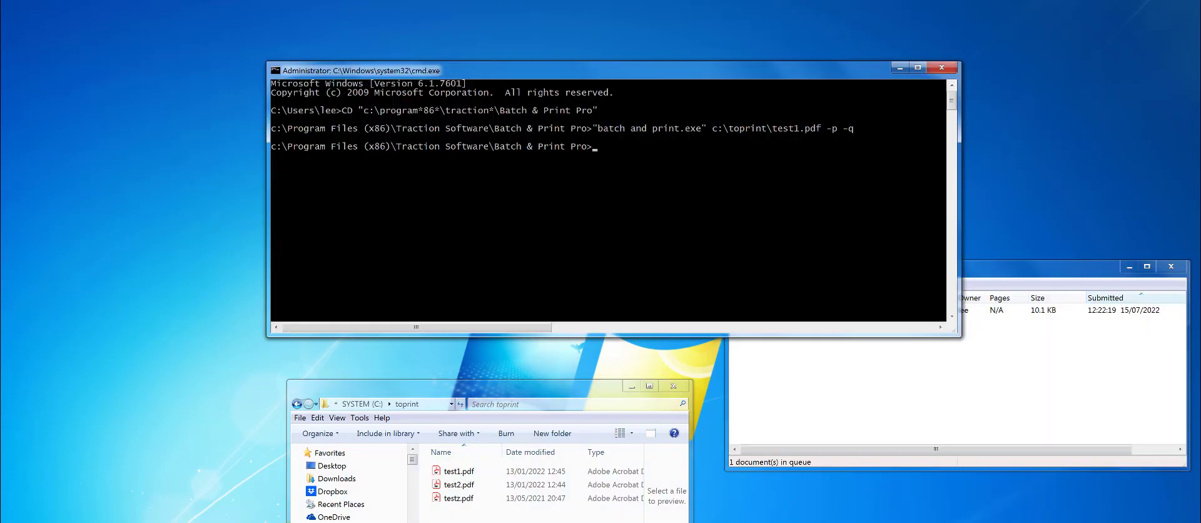
left_click(999, 368)
left_click_drag(841, 276, 827, 357)
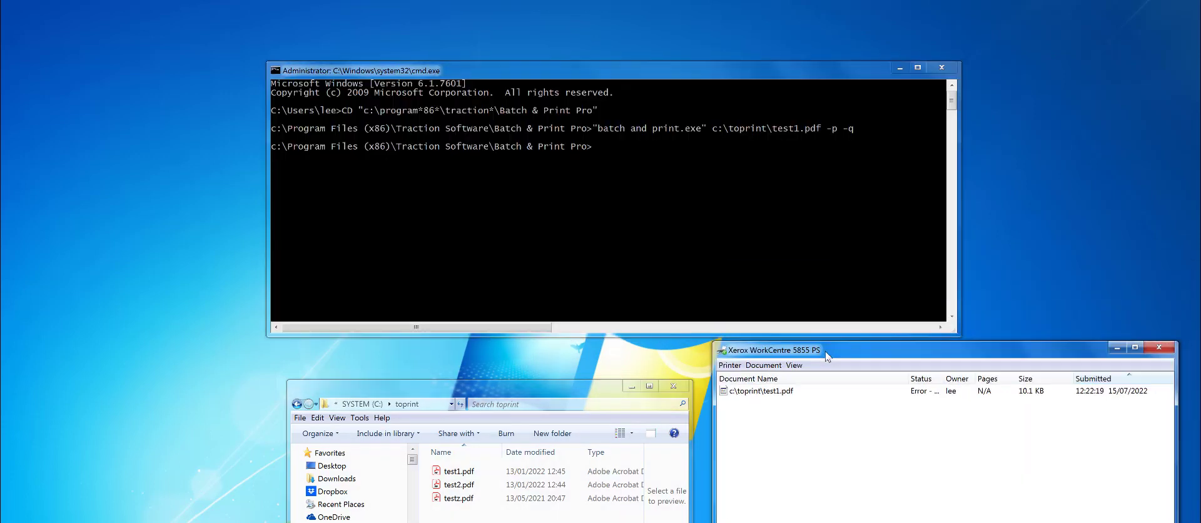
Print every PDF in the toprint folder by running "batch and print.exe" c:\toprint\*.pdf -p -q.
left_click(689, 222)
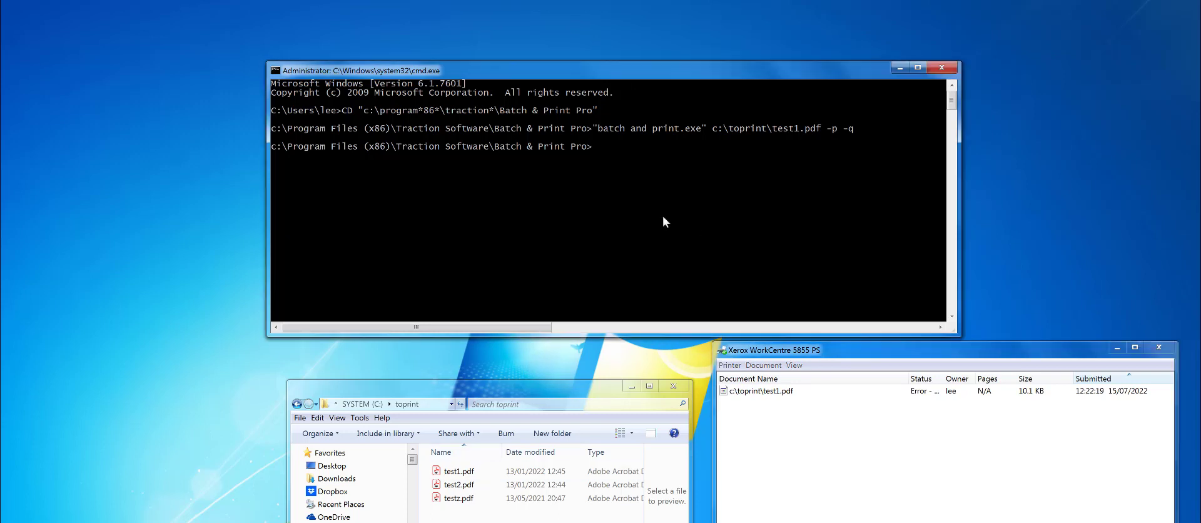
key("Up")
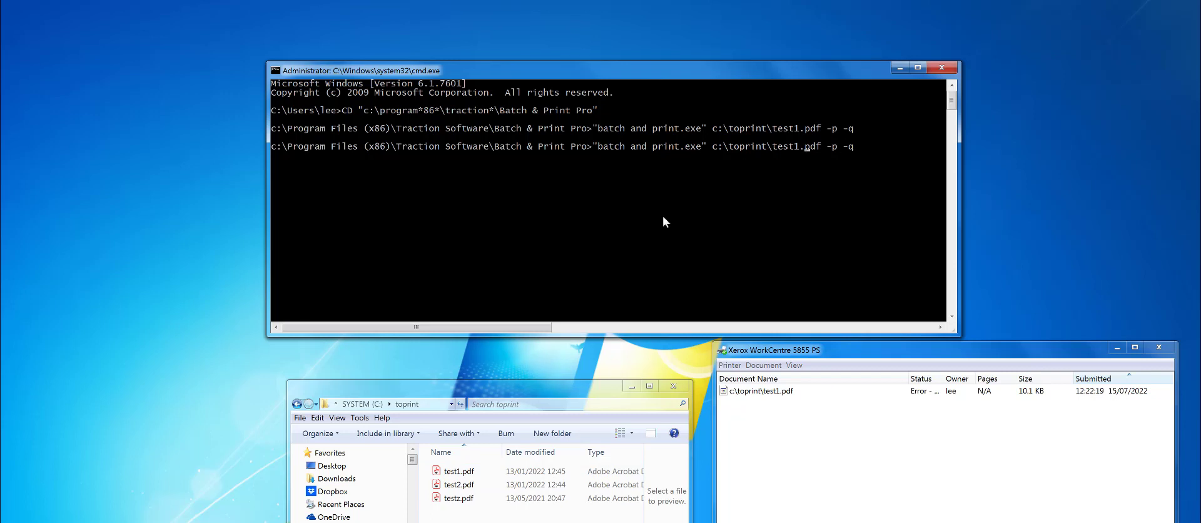
key("BackSpace")
key("BackSpace")
key("BackSpace")
key("BackSpace")
key("BackSpace")
type("*")
key("Return")
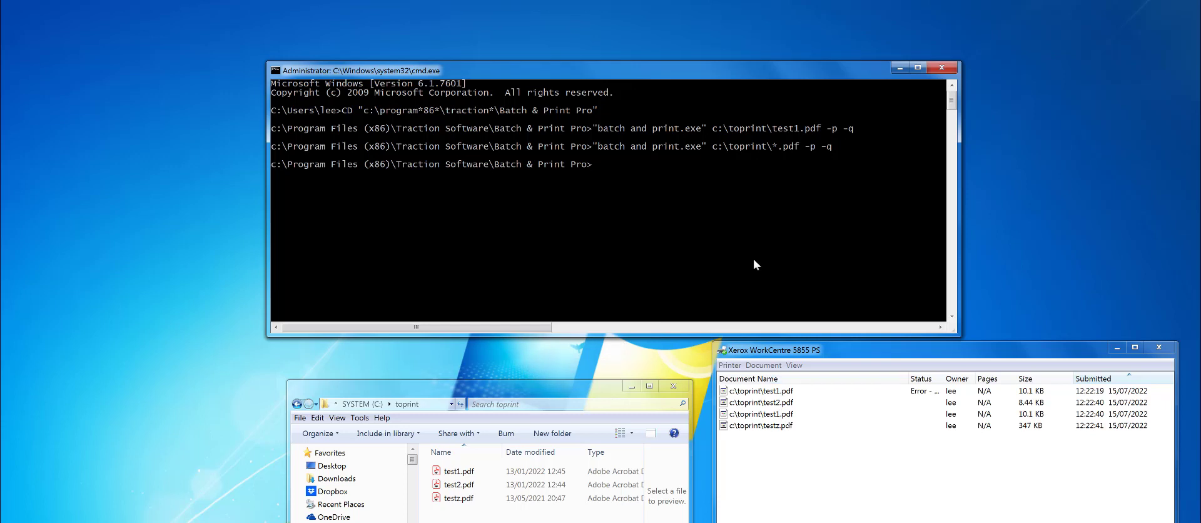
Rerun the test1.pdf print command with -S -s added before the file path.
key("Up")
key("Up")
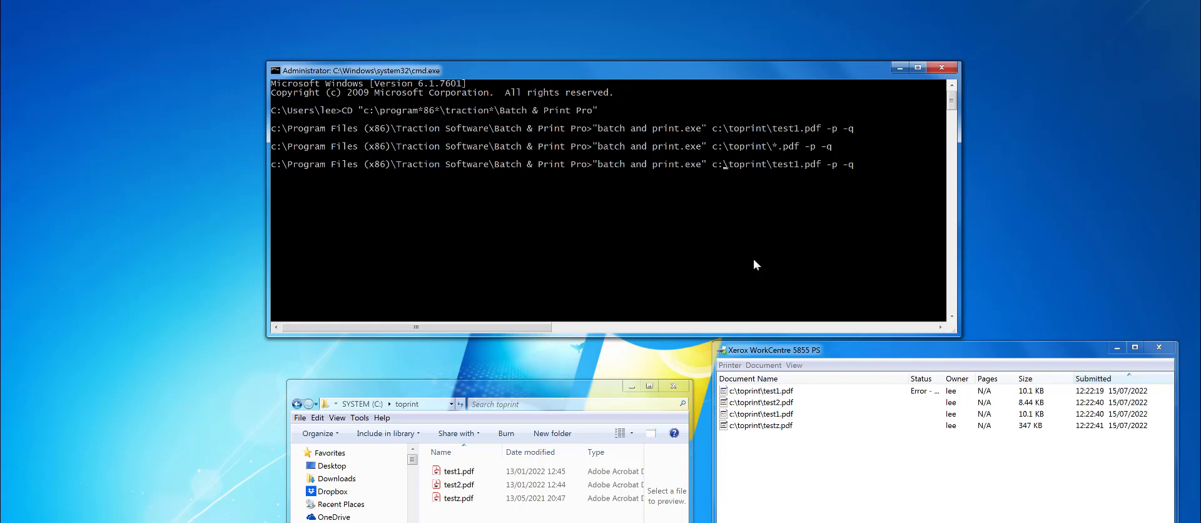
type("-S -s")
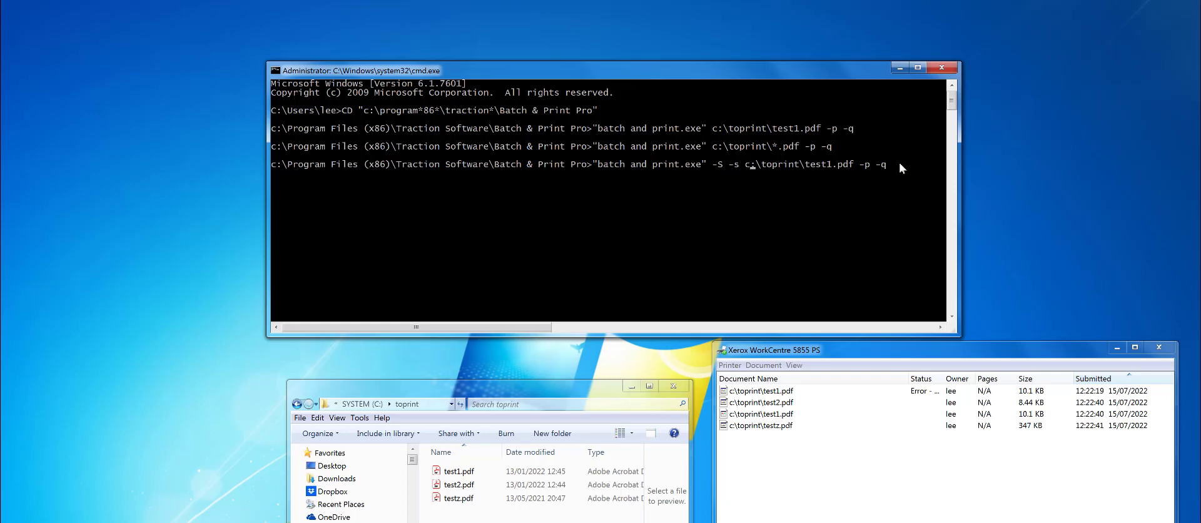
key("Return")
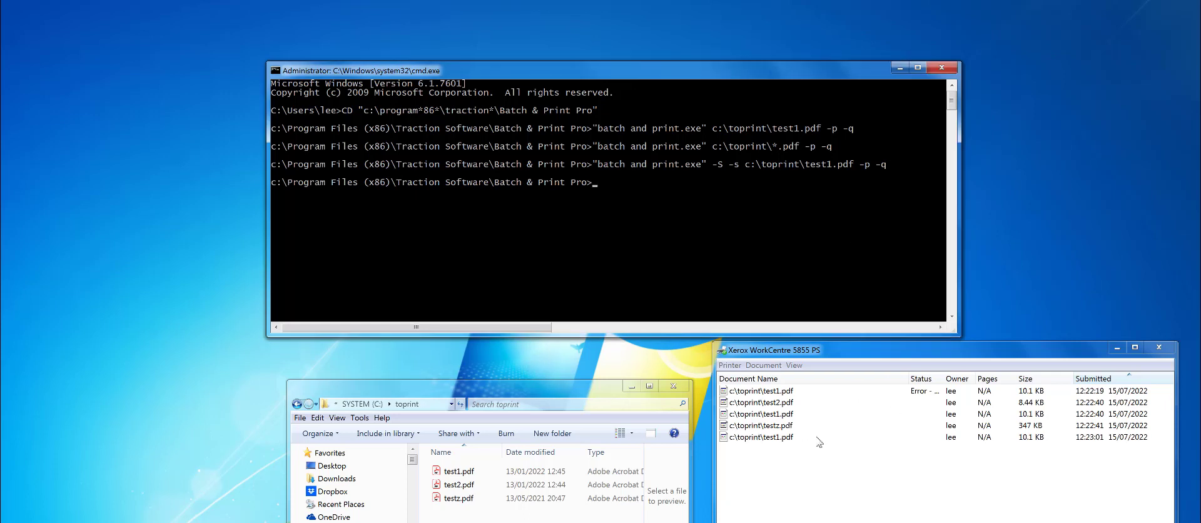
Cancel all documents in the Xerox WorkCentre 5855 PS print queue.
left_click(730, 365)
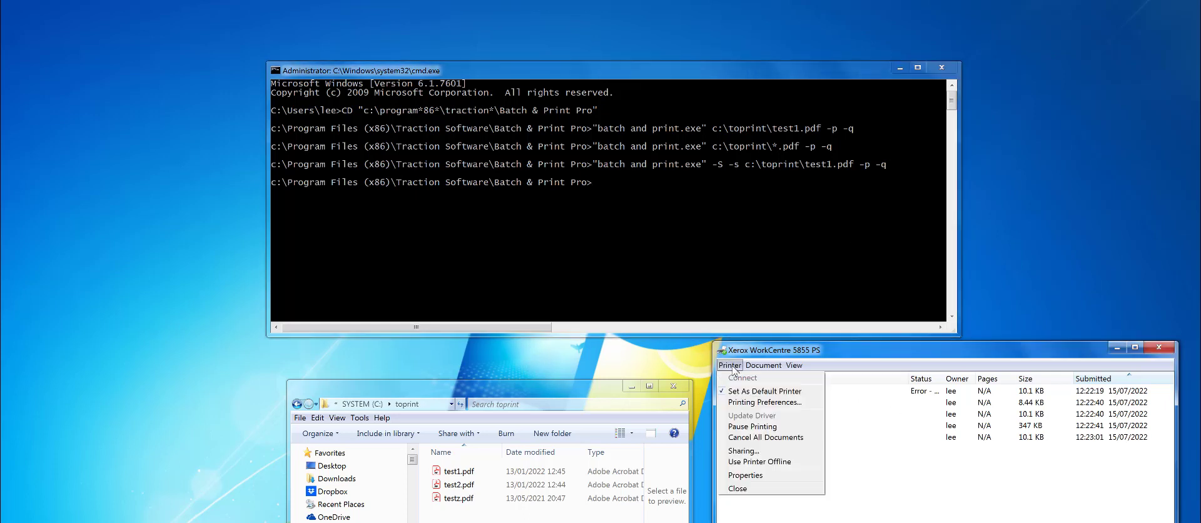
left_click(769, 441)
left_click(612, 321)
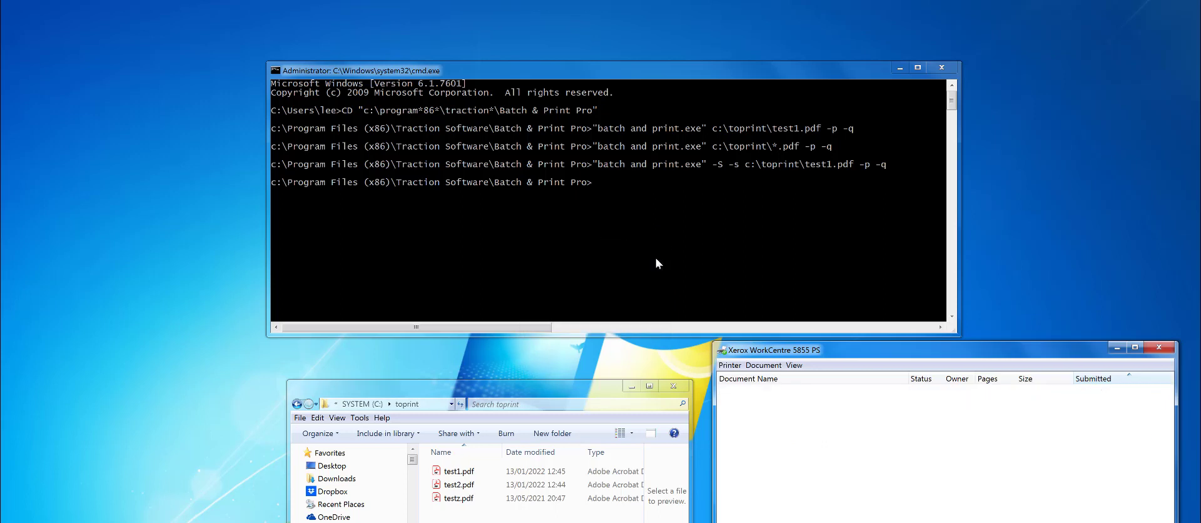
Rerun the test1.pdf command with -P added after -S -s to bring up the printer setup.
left_click(651, 250)
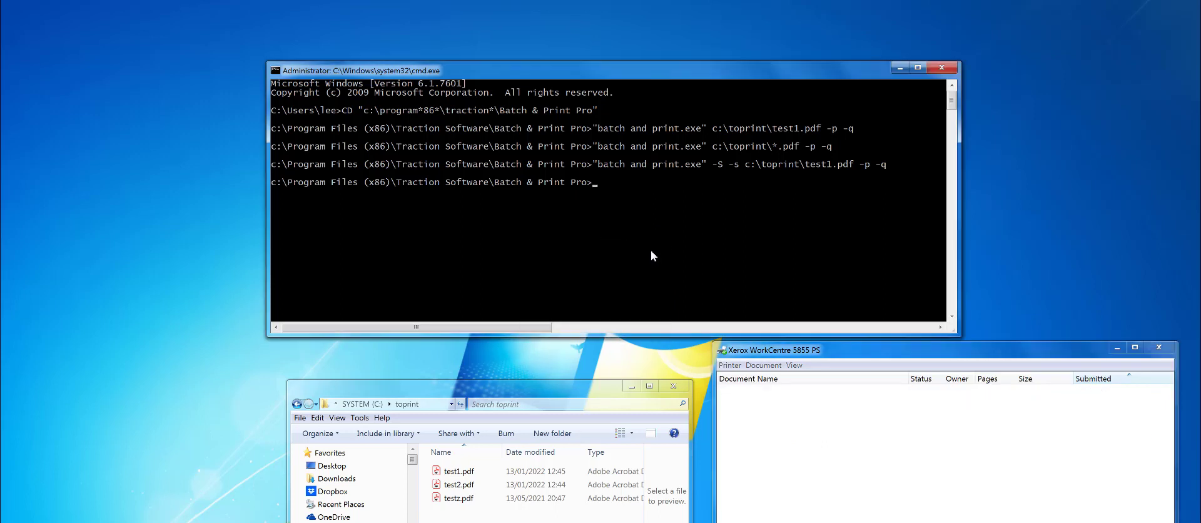
key("Up")
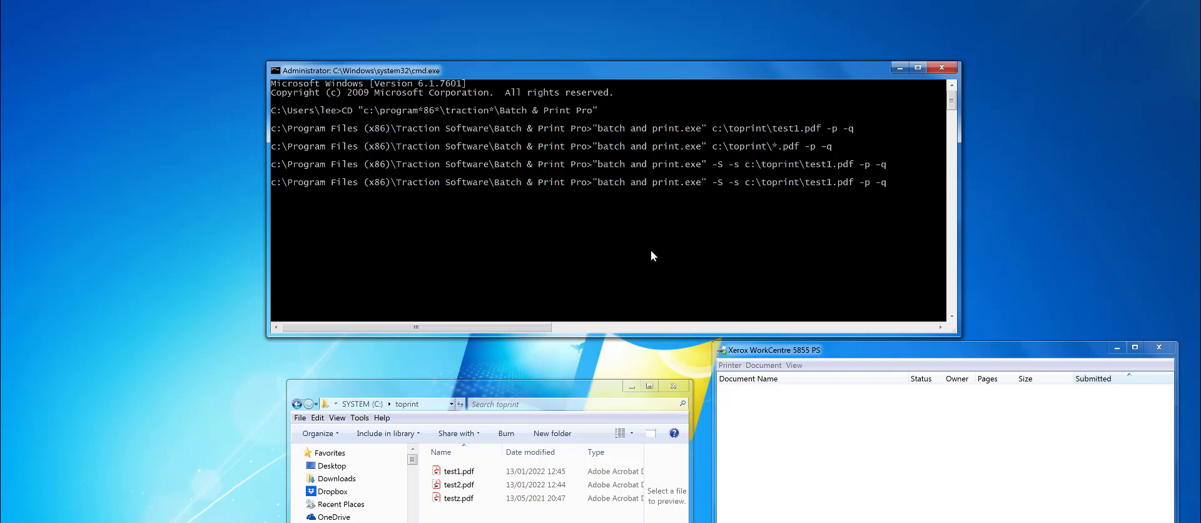
type("-P")
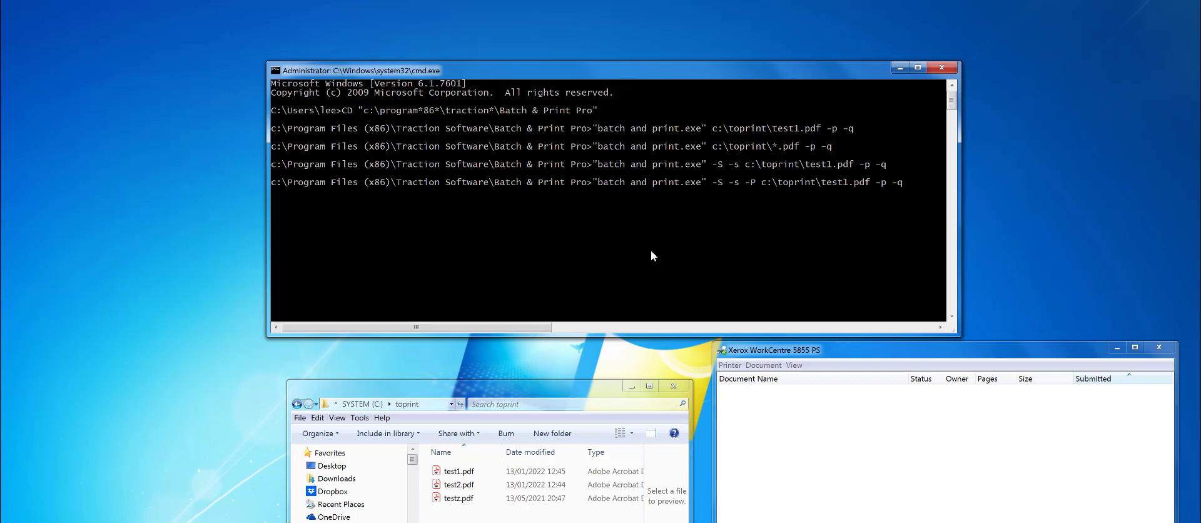
key("Return")
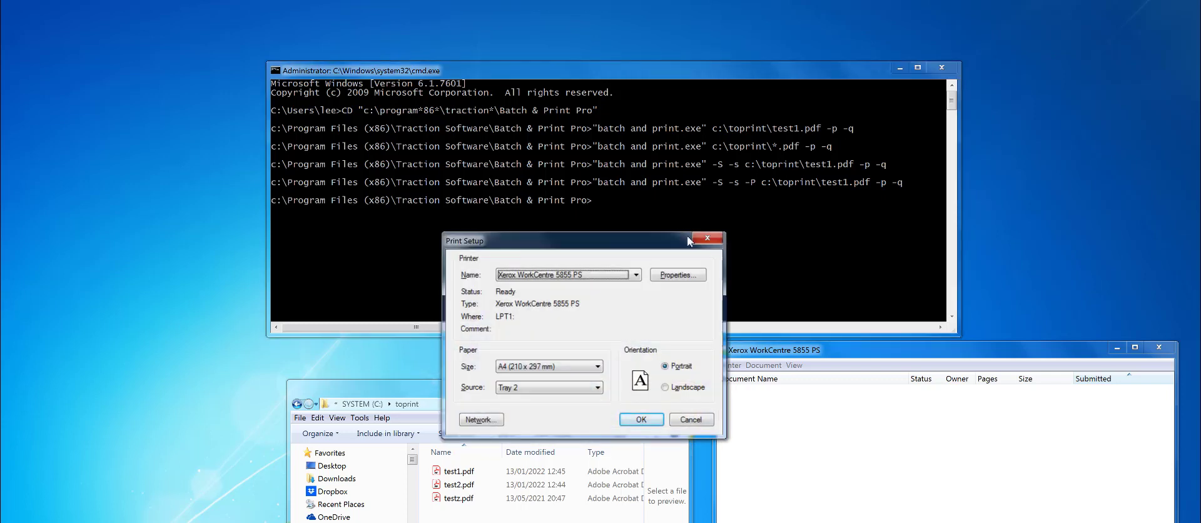
Set the paper source to Tray 1 in Print Setup and print the document.
left_click(600, 387)
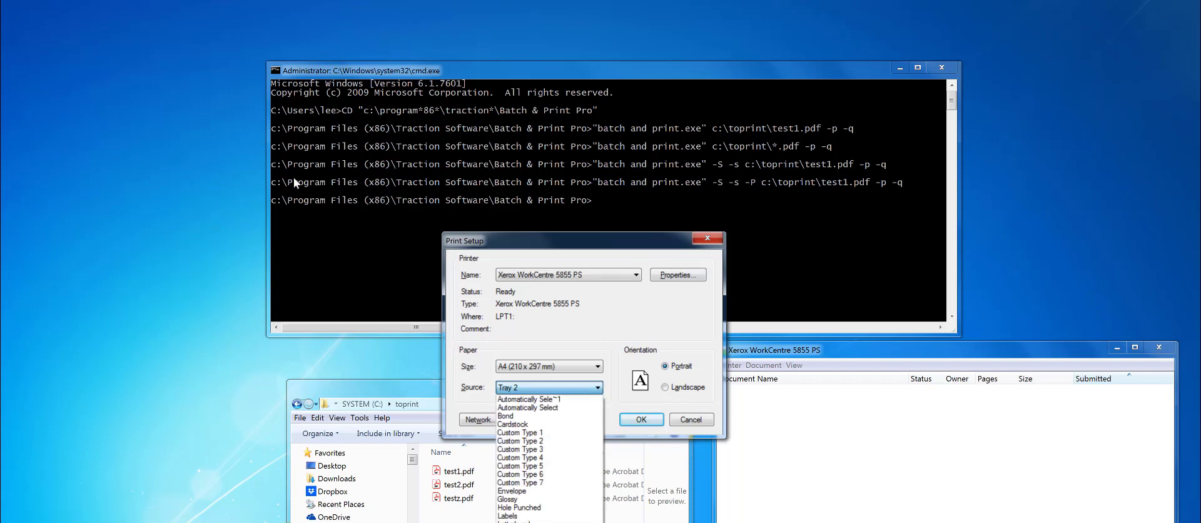
key("Up")
key("Return")
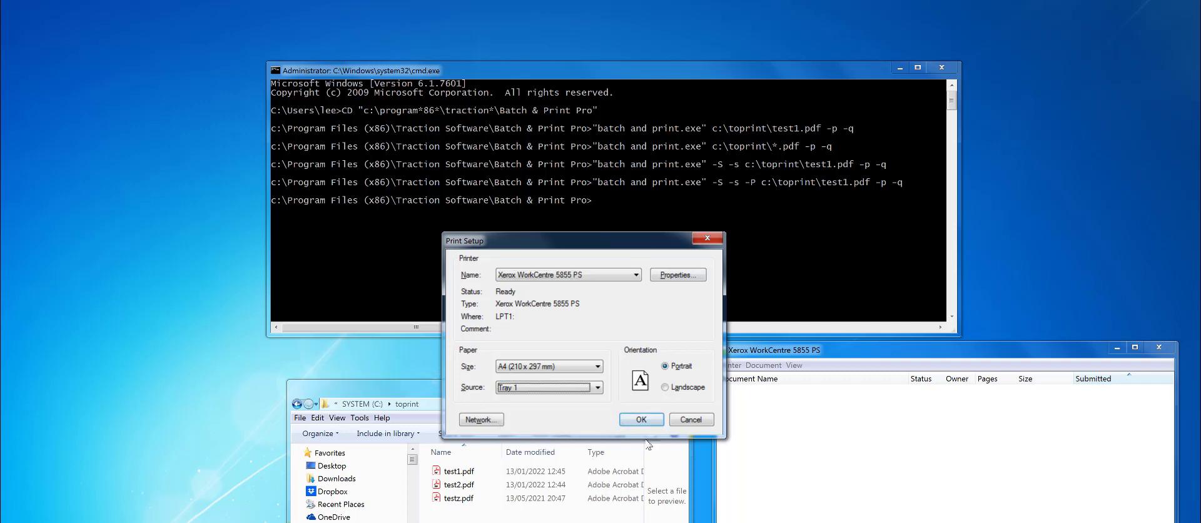
left_click(642, 420)
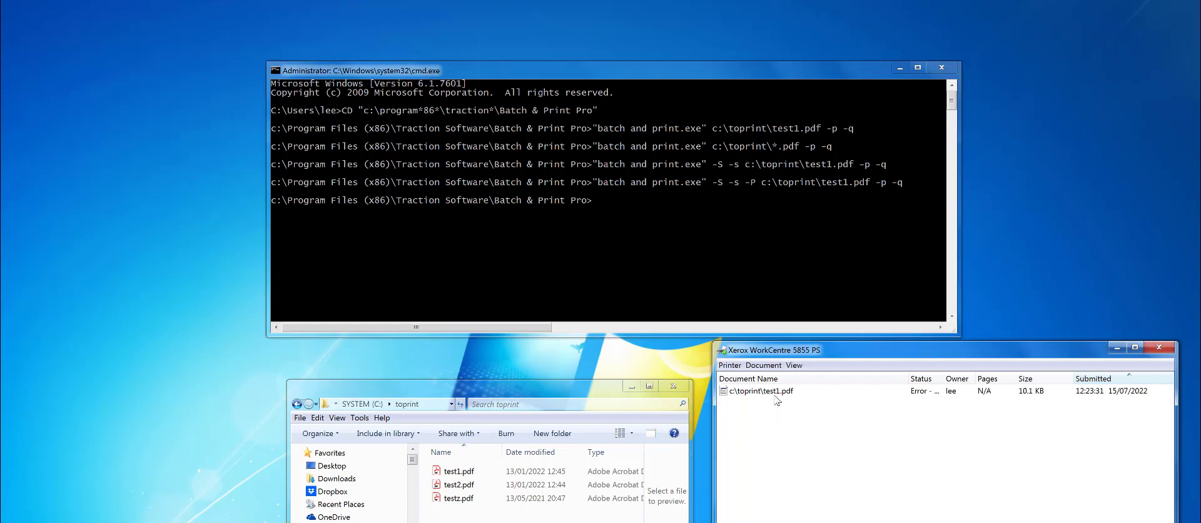
Check the paper tray in the queued test1.pdf job's printing options and close its properties.
right_click(777, 398)
left_click(807, 439)
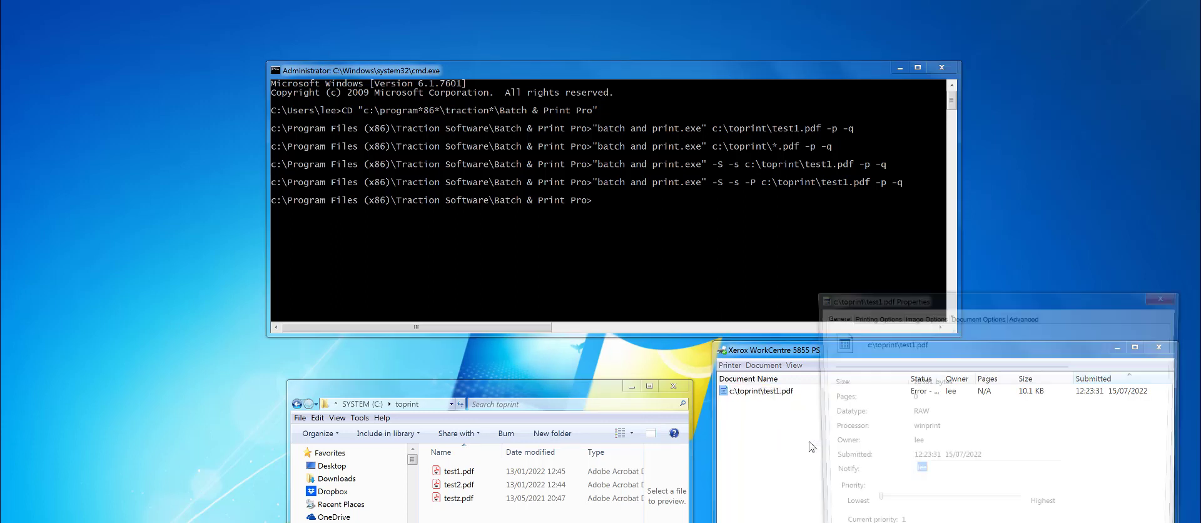
left_click(872, 316)
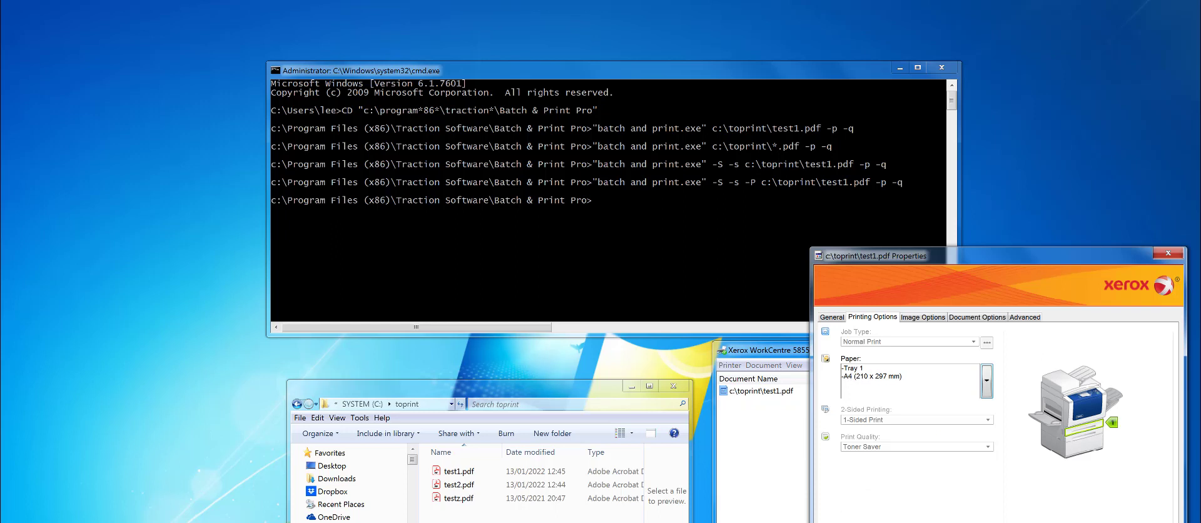
key("Escape")
Rerun the test1.pdf command with -P replaced by -t"Tray 1" to choose the tray directly.
left_click(642, 244)
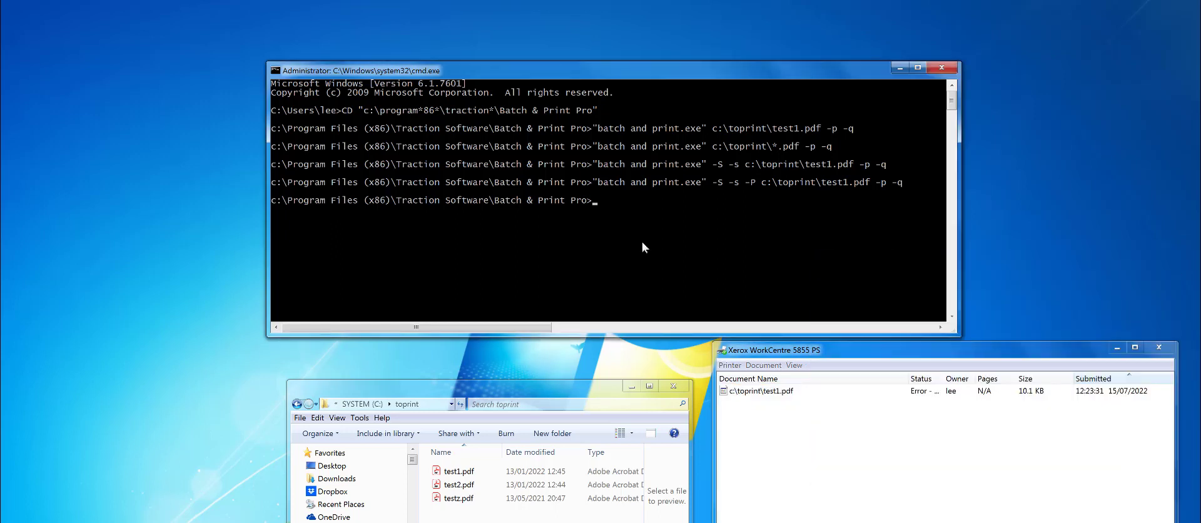
key("Up")
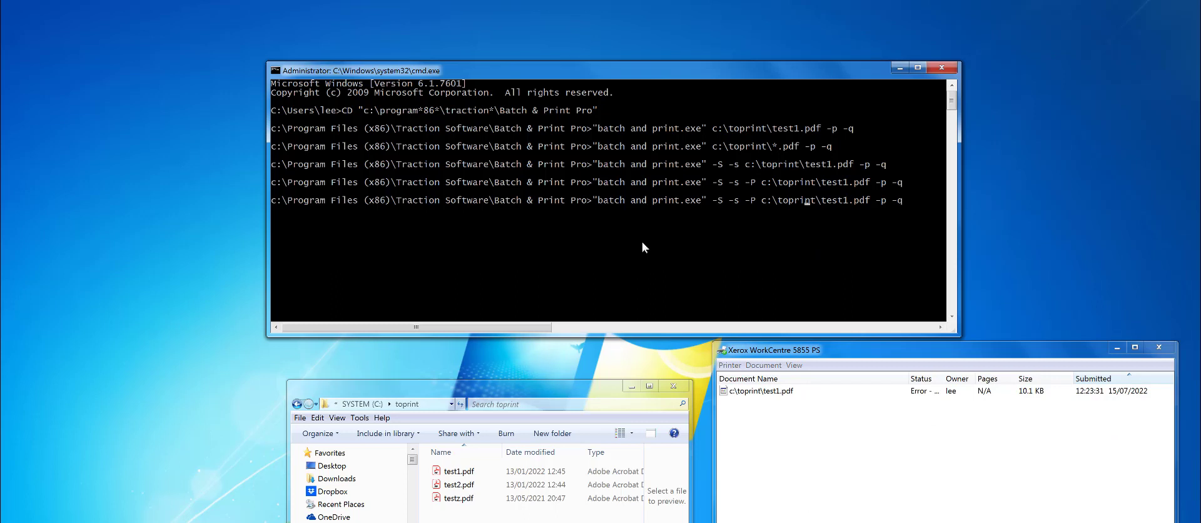
type("\"")
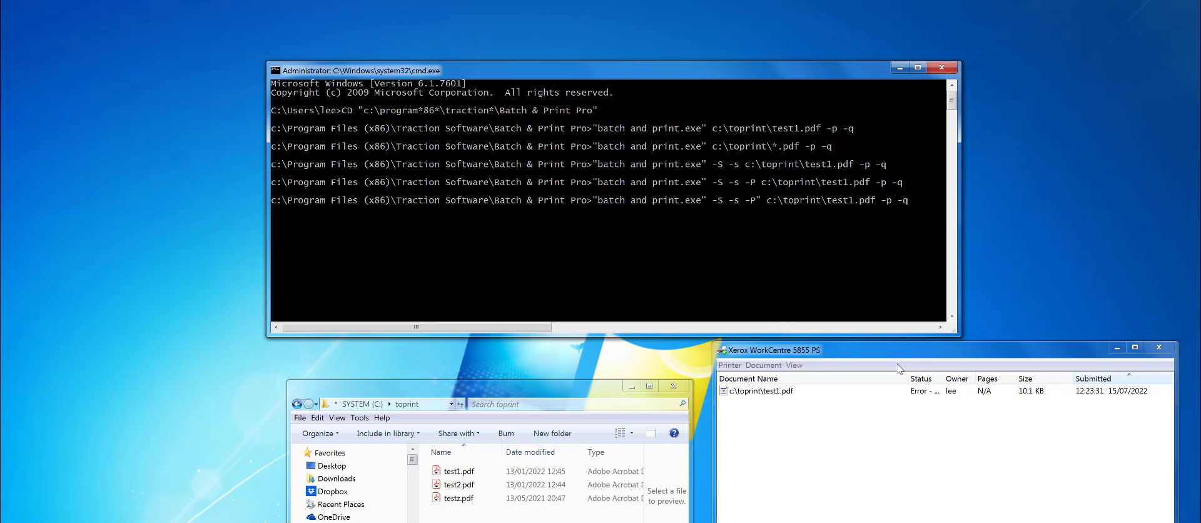
key("BackSpace")
key("BackSpace")
key("BackSpace")
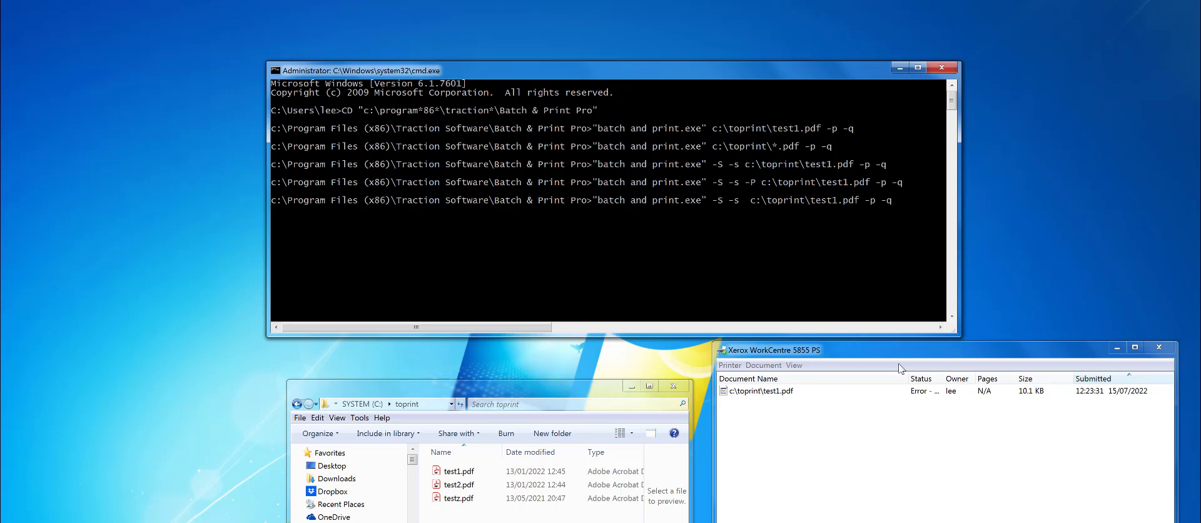
type("-t\"Tray 1\"")
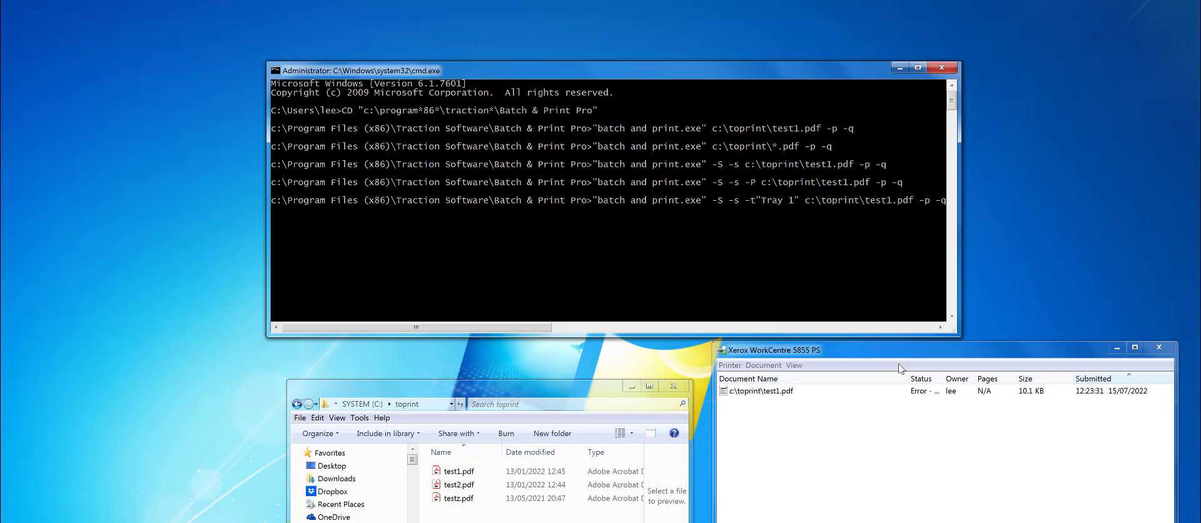
key("Return")
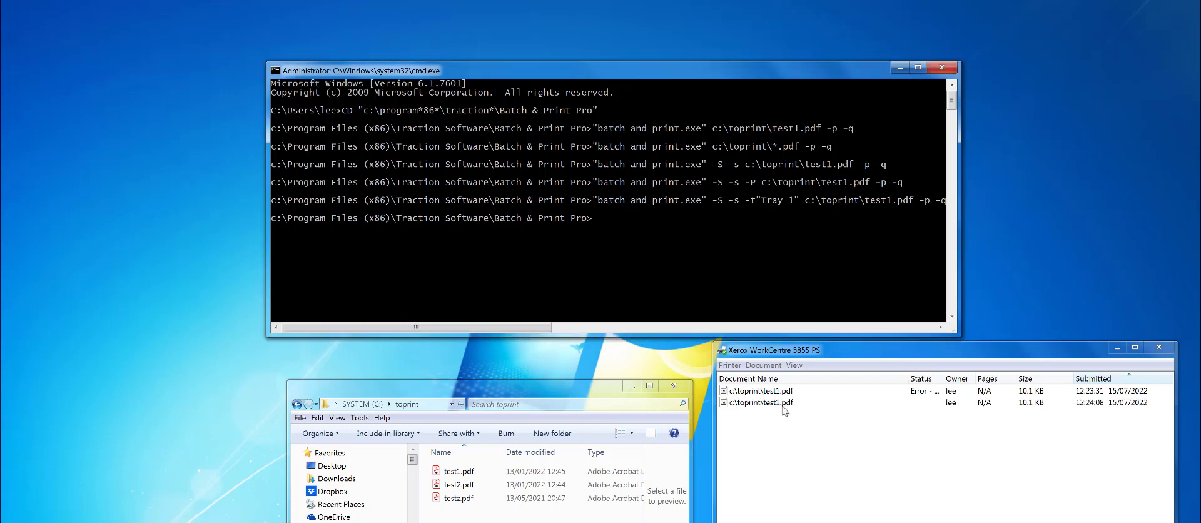
Inspect the printing options of the second queued test1.pdf job for its paper tray, then close the properties.
right_click(784, 404)
left_click(812, 450)
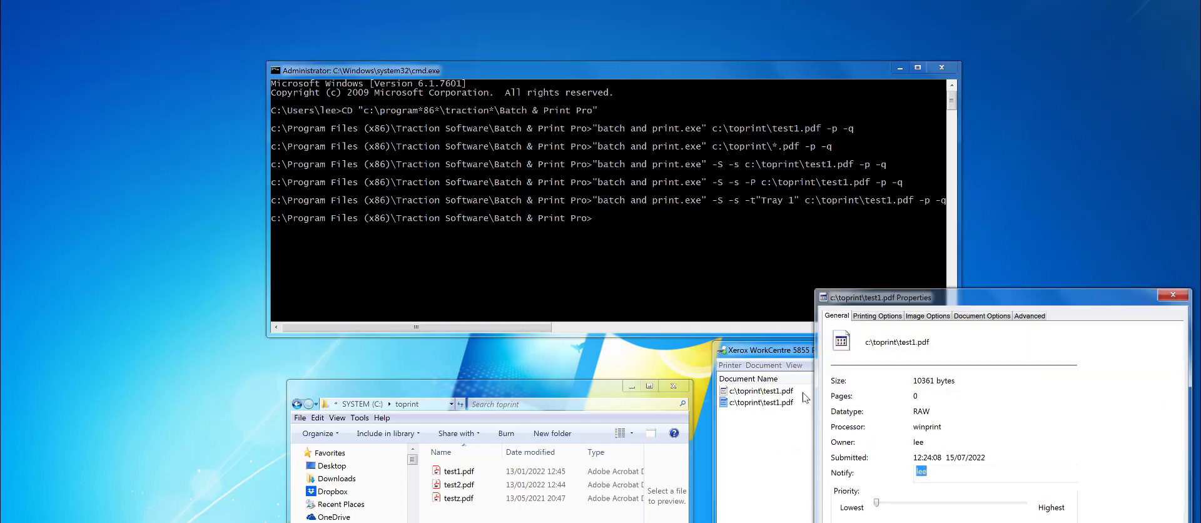
left_click(876, 316)
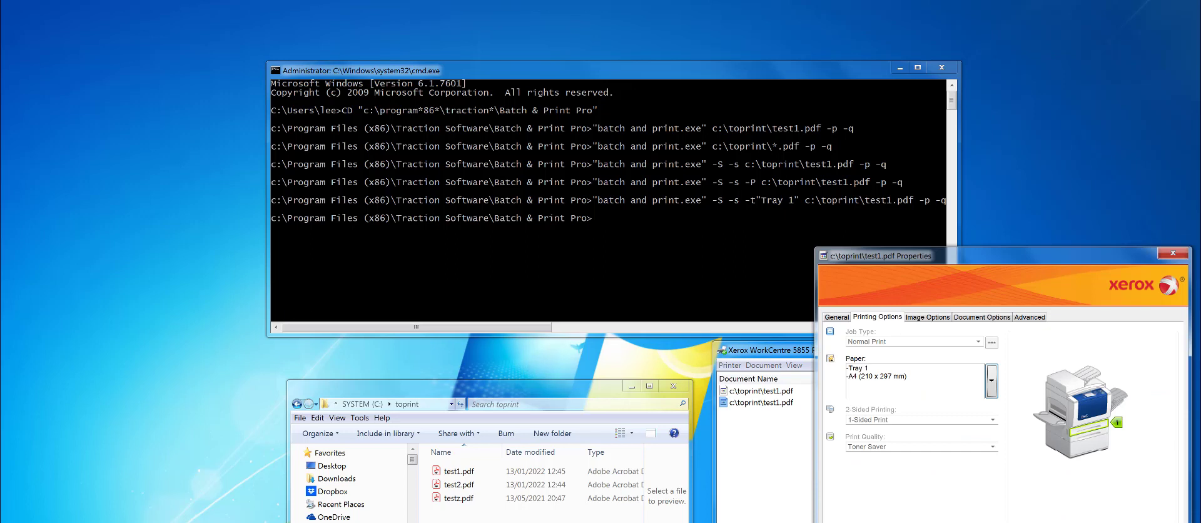
key("Escape")
Rerun the test1.pdf print command with the tray option changed to -t"Tray 2".
left_click(696, 279)
key("Up")
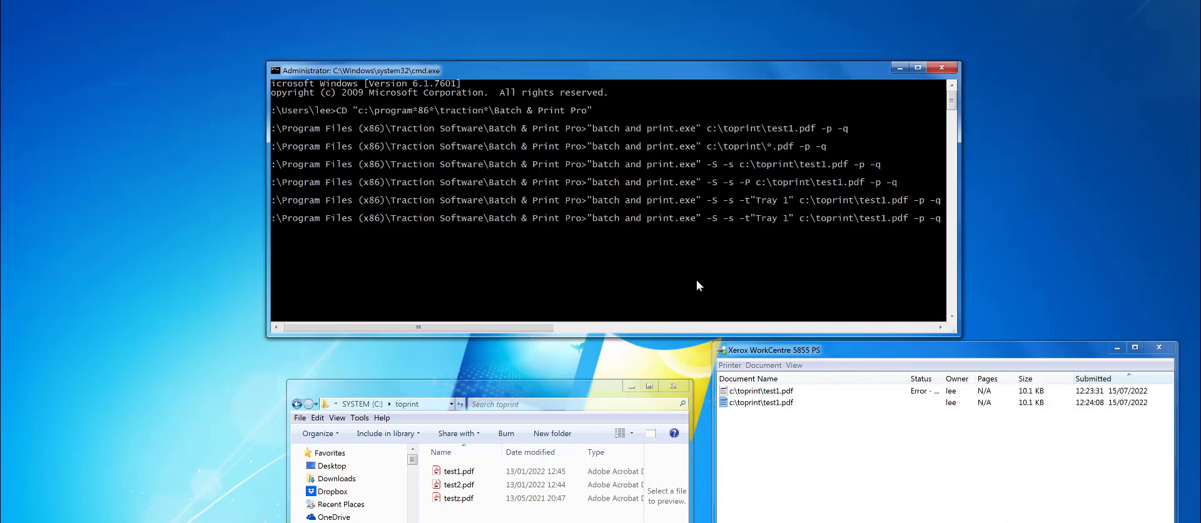
key("Left")
key("Left")
key("Left")
key("Left")
key("Left")
key("Left")
key("Left")
key("Left")
key("Left")
key("Left")
key("Left")
key("Left")
key("Left")
key("Left")
key("Left")
key("Left")
key("Left")
key("Delete")
type("2")
key("Return")
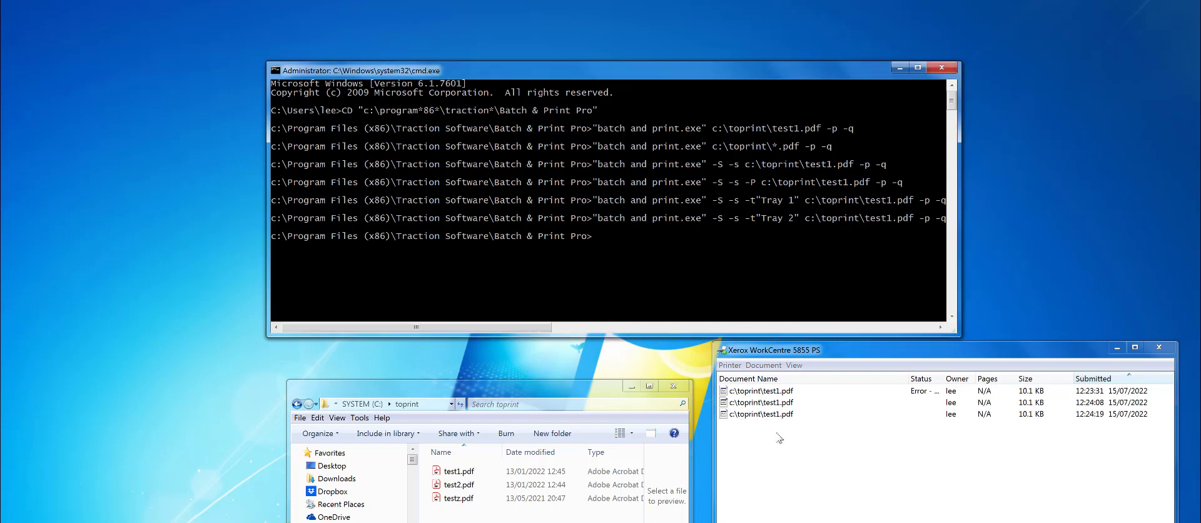
Check the paper tray in the printing options of the third queued test1.pdf job and close its properties.
right_click(773, 414)
left_click(804, 465)
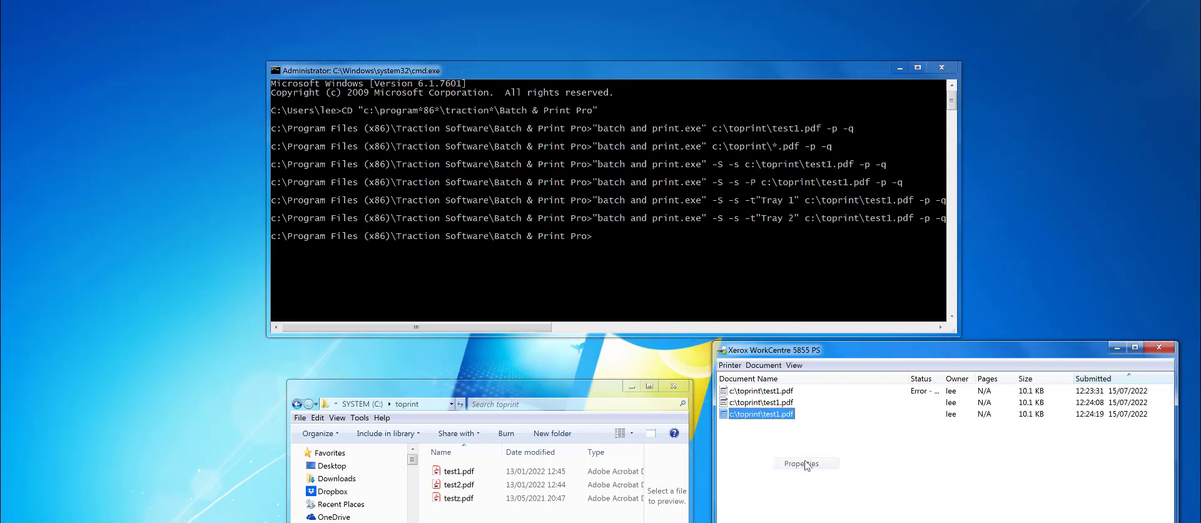
left_click(867, 316)
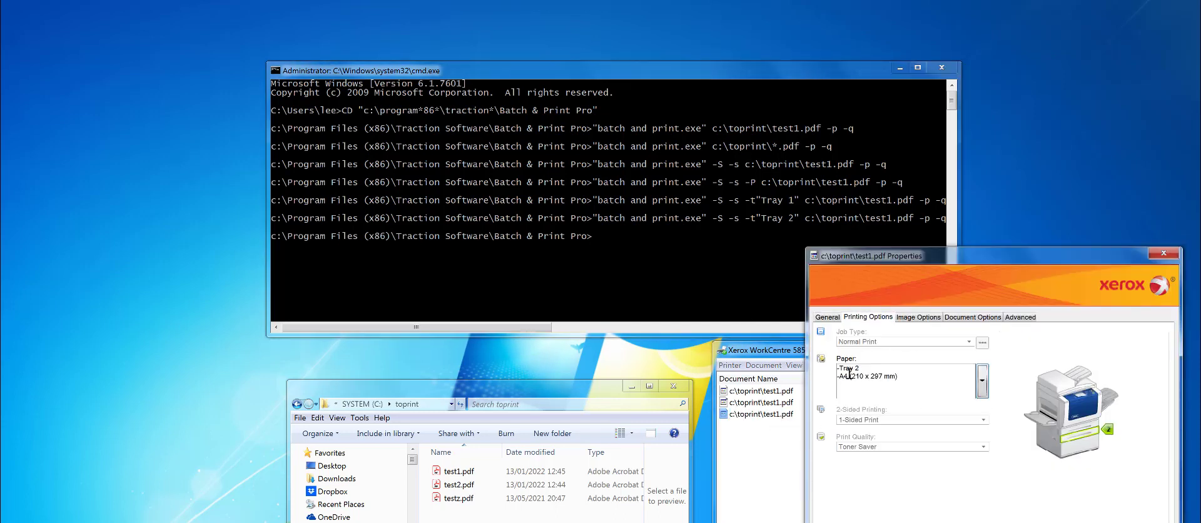
key("Escape")
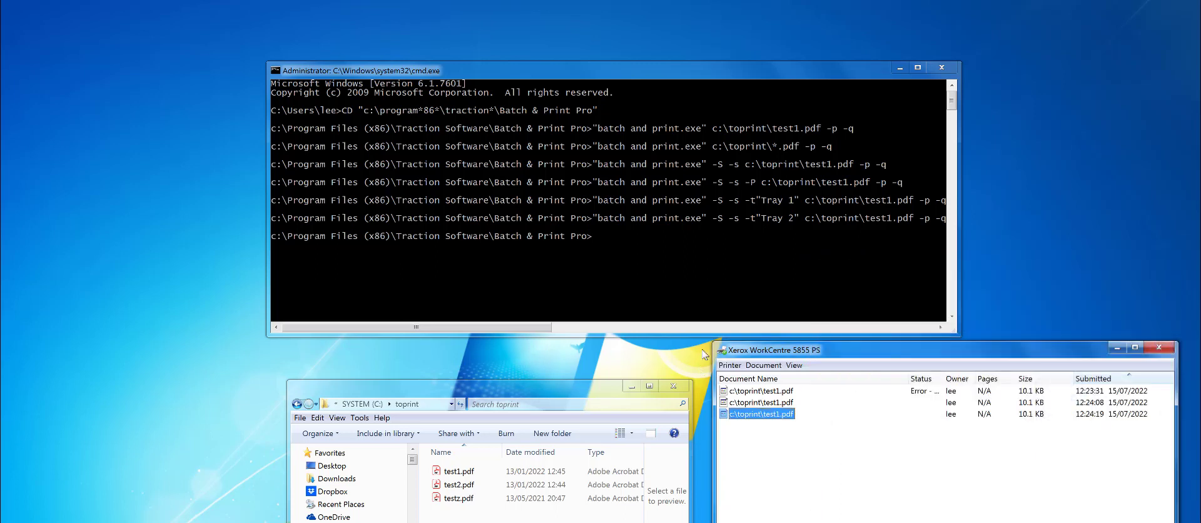
Launch Batch & Print Pro from the command prompt by running "batch and print.exe" without any switches.
left_click(708, 271)
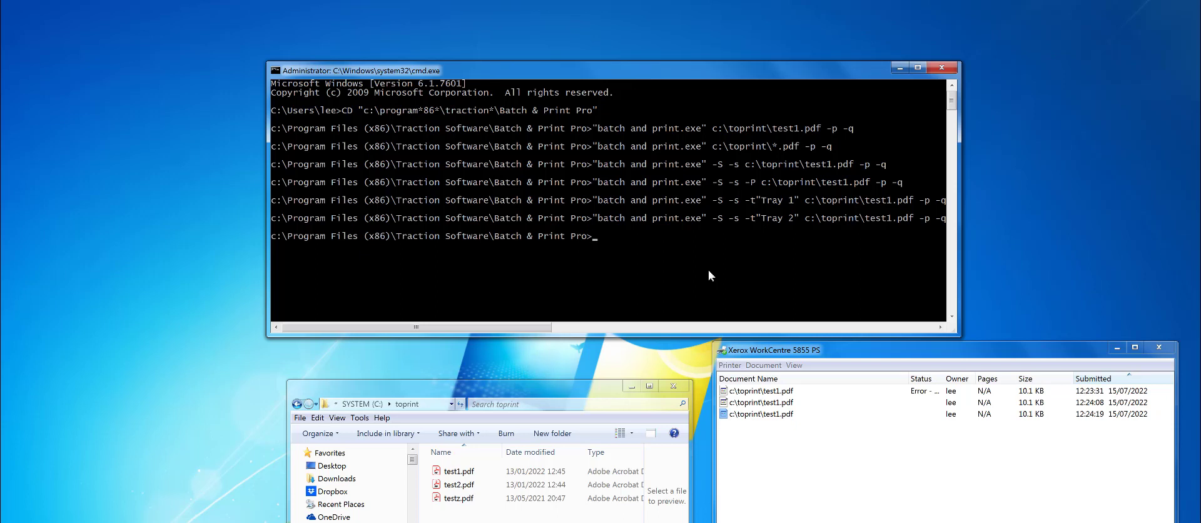
type("\"batch and print.exe")
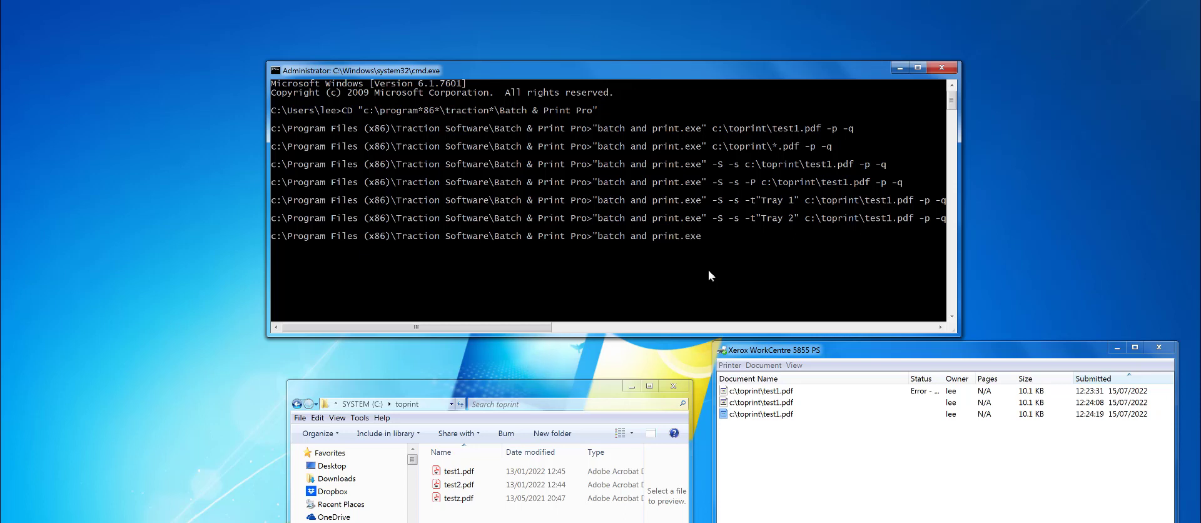
key("Return")
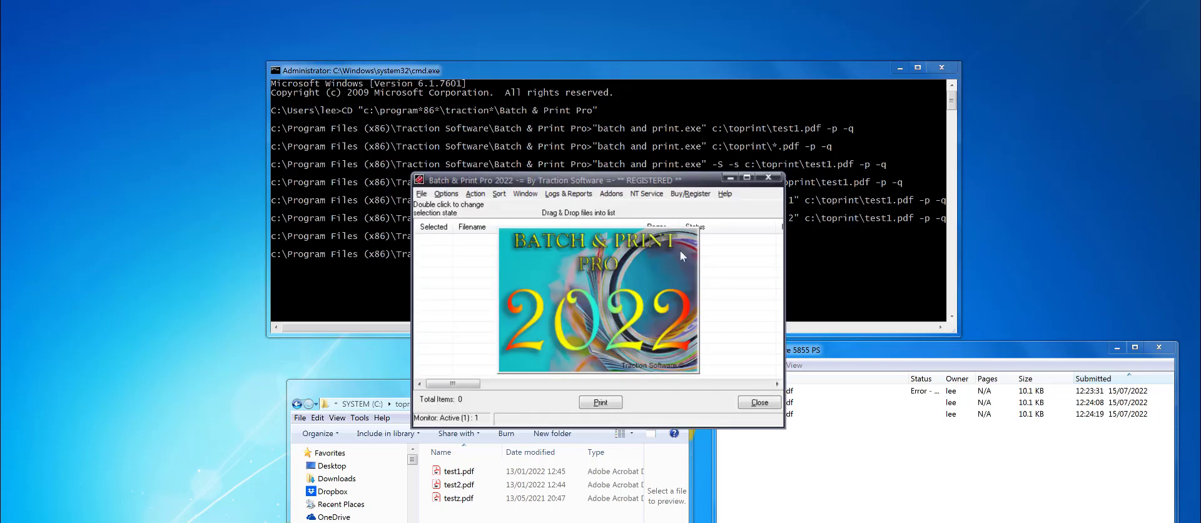
Look through the Xerox WorkCentre 5855 PS image, document and advanced properties from the printer setup, then cancel both dialogs.
left_click(421, 193)
left_click(482, 422)
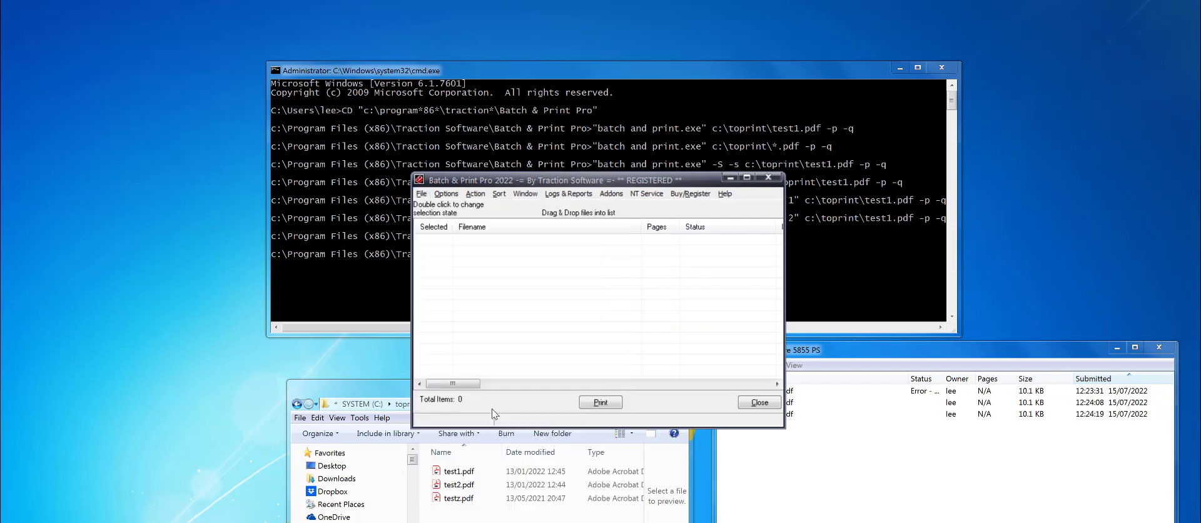
left_click(696, 276)
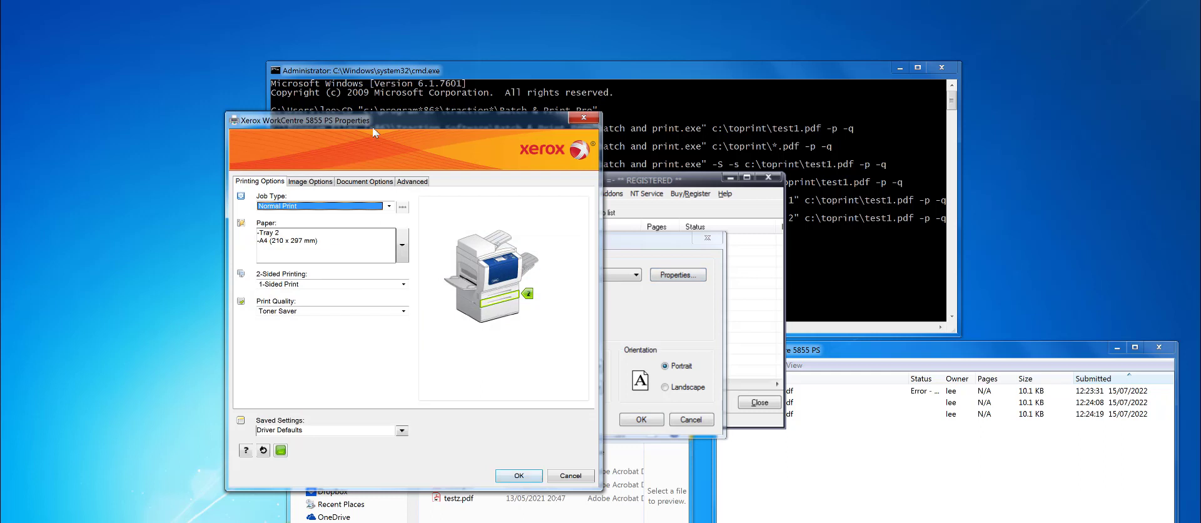
left_click_drag(395, 133, 486, 156)
left_click(413, 204)
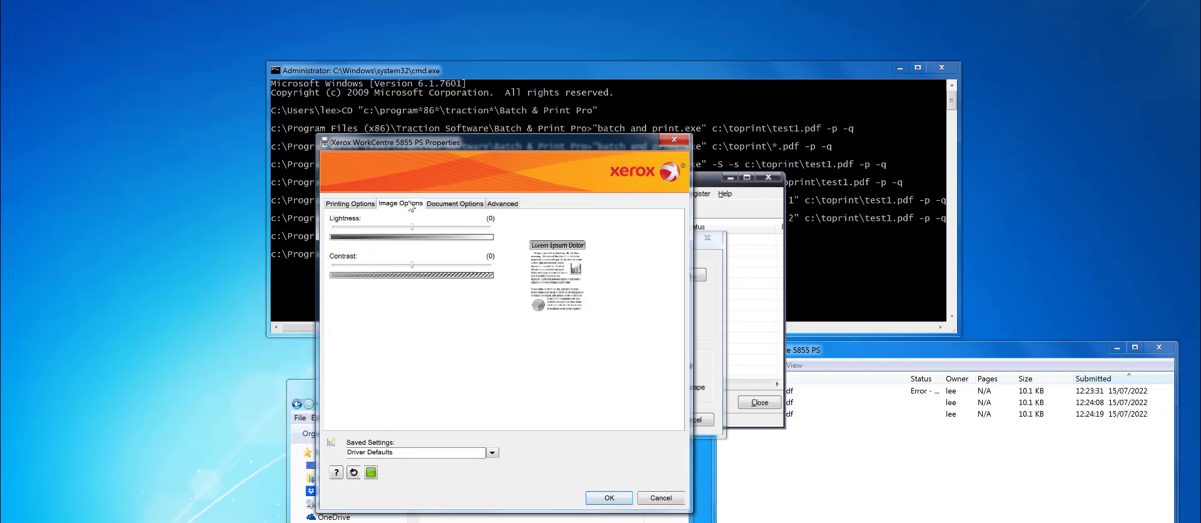
left_click(473, 207)
left_click(502, 203)
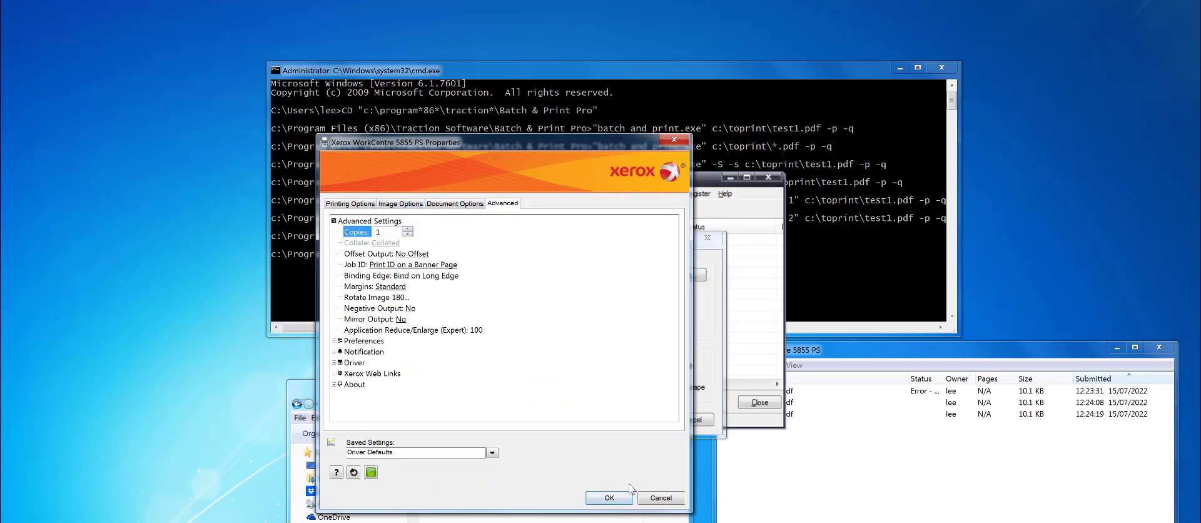
left_click(674, 500)
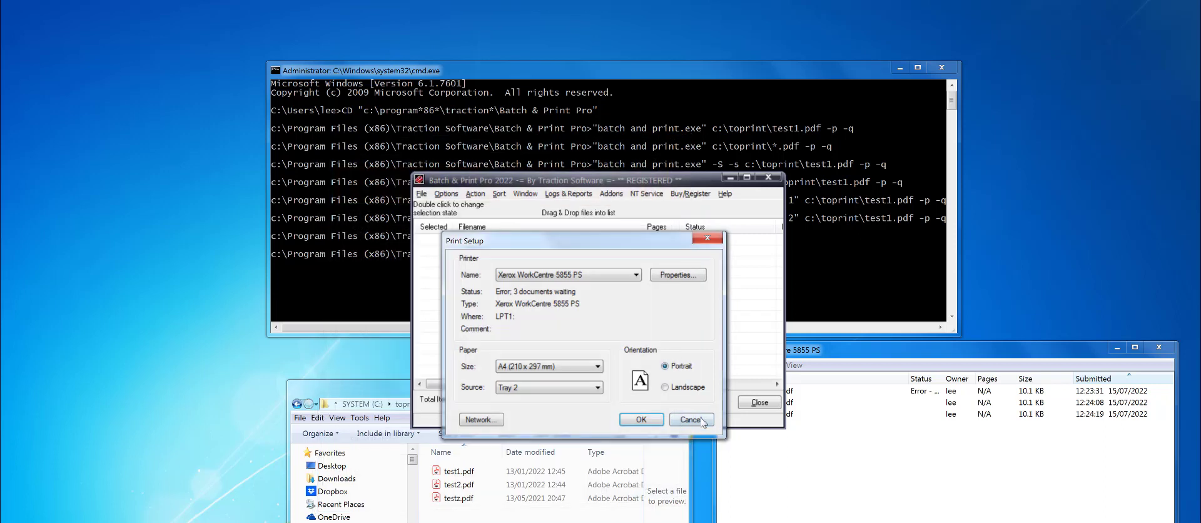
left_click(690, 419)
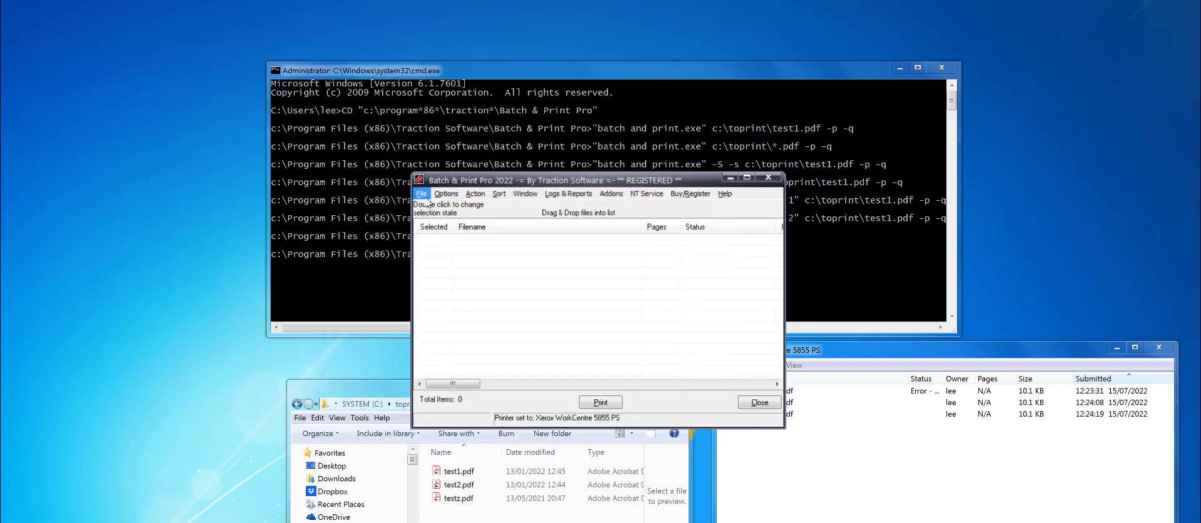
Save the current printer settings to a file named settings.prs in the C:\toprint folder.
key("Down")
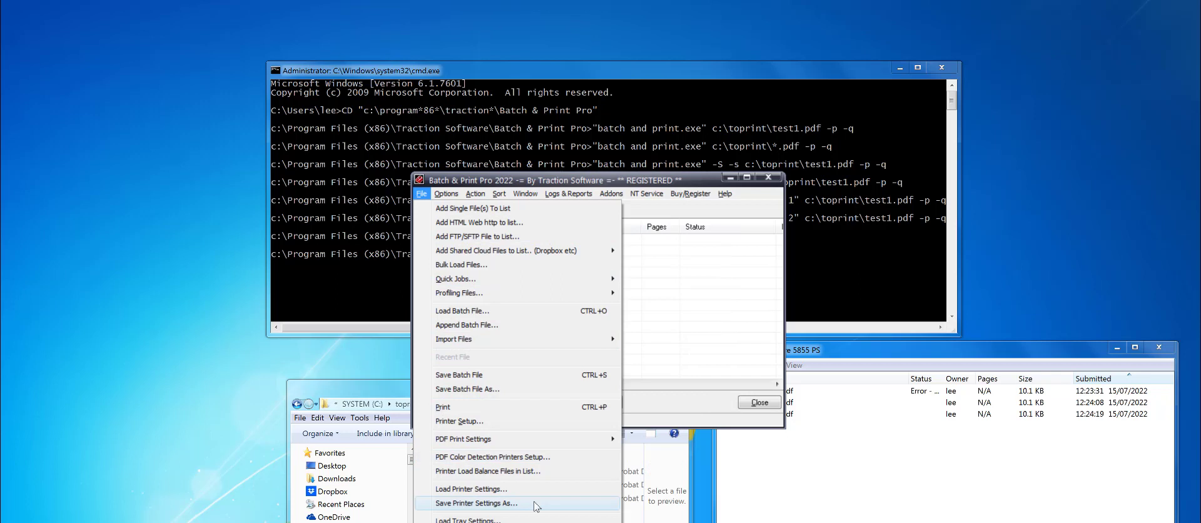
key("Return")
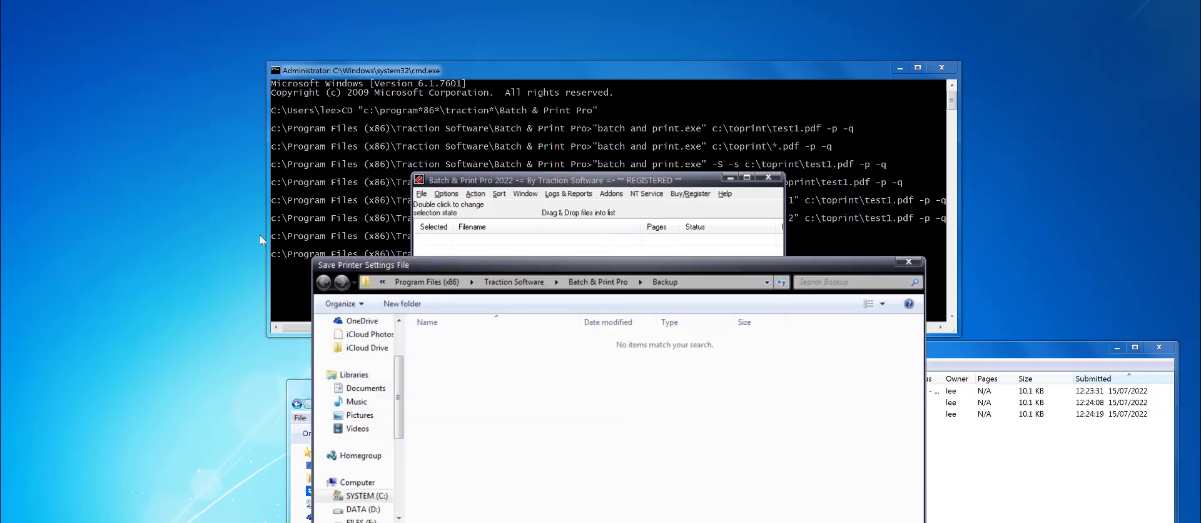
left_click(303, 399)
left_click(435, 405)
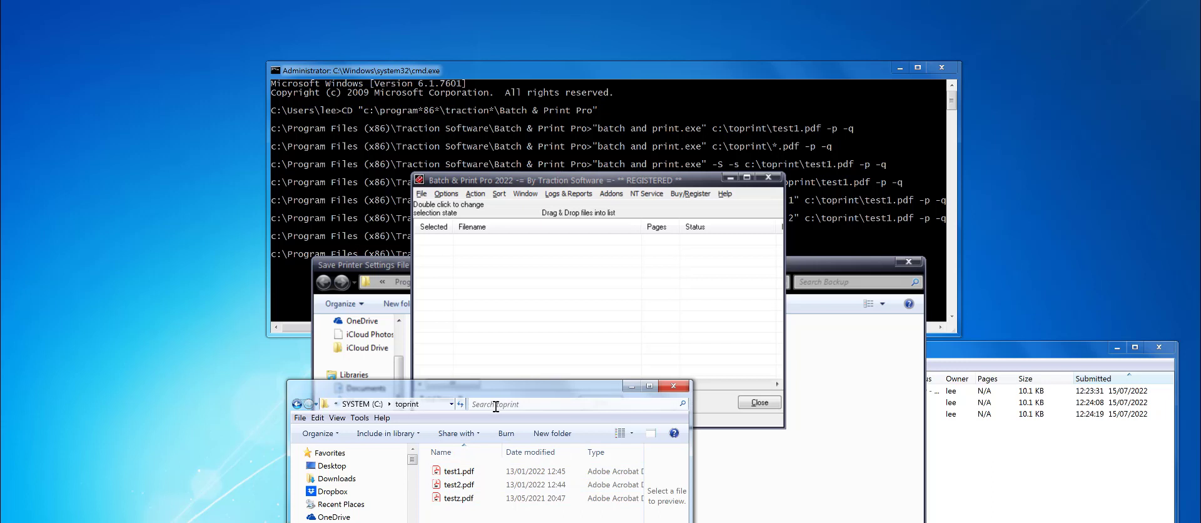
left_click(359, 265)
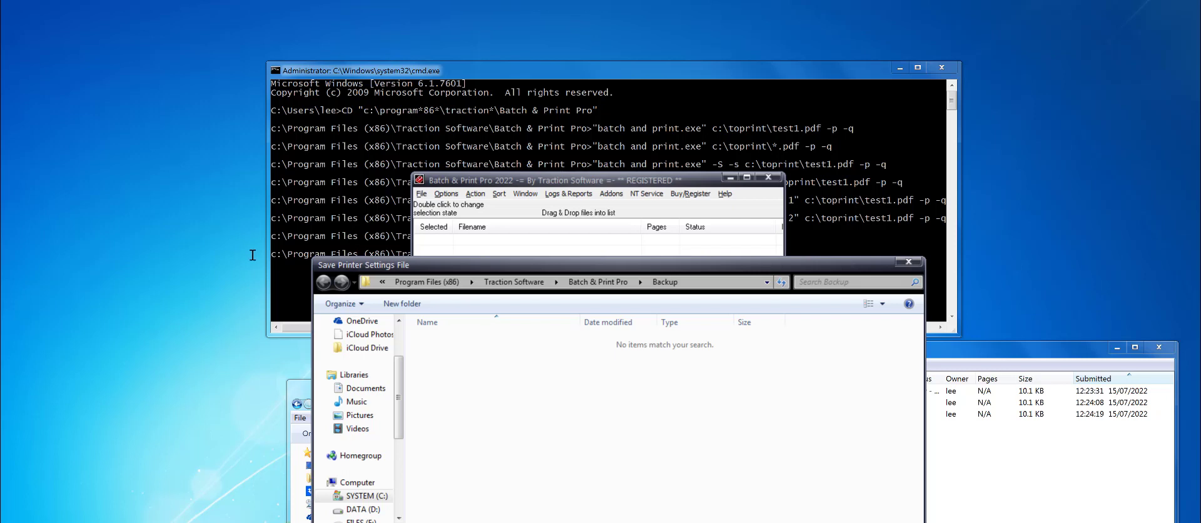
key("Escape")
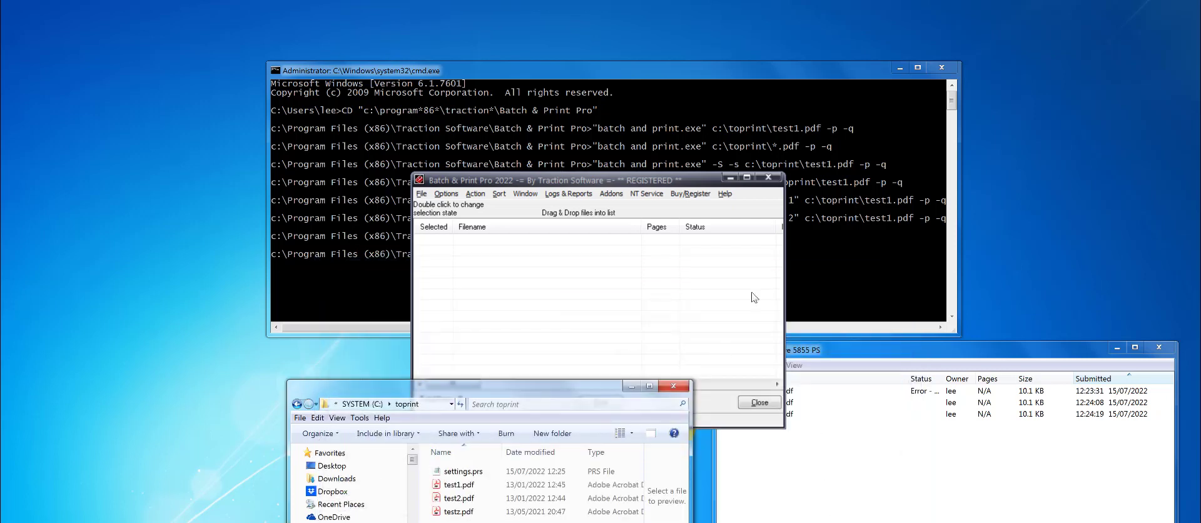
Recall the Tray 2 print command for test1.pdf and replace its -t"Tray 2" option with c:\toprint\settings.prs.
left_click(831, 254)
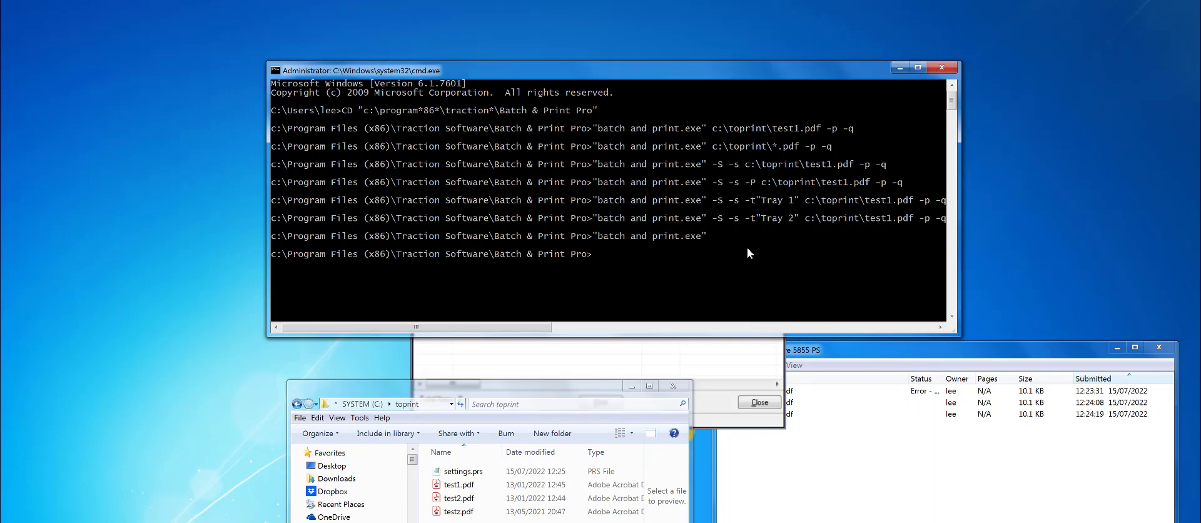
key("Up")
key("Up")
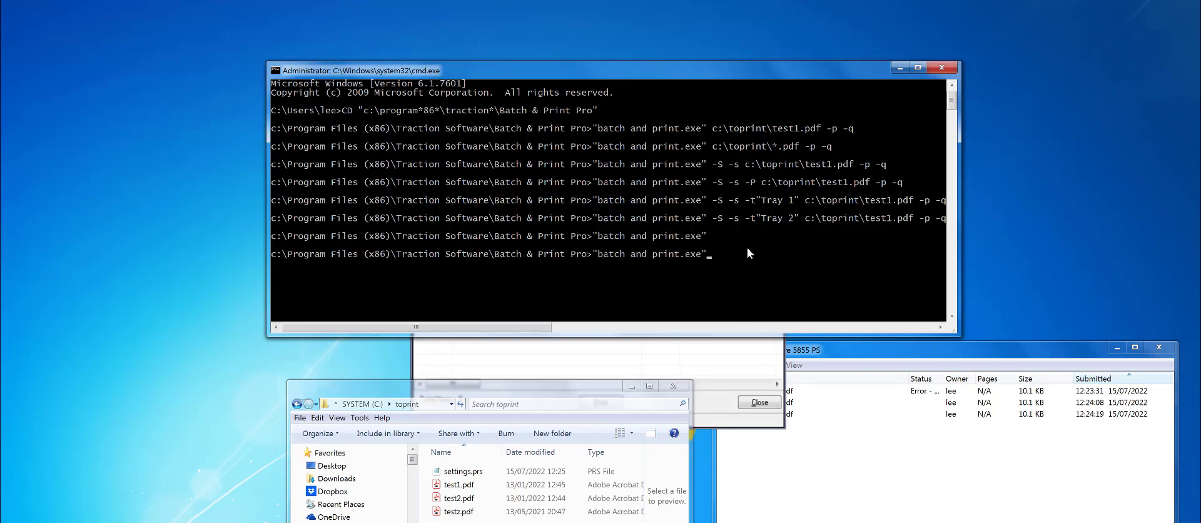
key("Left")
key("Left")
key("Left")
key("Left")
key("Left")
key("Left")
key("Left")
key("Left")
key("Left")
key("Left")
key("Left")
key("Left")
key("Left")
key("Left")
key("Left")
key("Left")
key("Left")
key("Left")
key("Left")
key("BackSpace")
key("BackSpace")
key("BackSpace")
key("BackSpace")
key("BackSpace")
key("BackSpace")
key("BackSpace")
key("BackSpace")
key("BackSpace")
key("BackSpace")
key("BackSpace")
type("c:\toprint")
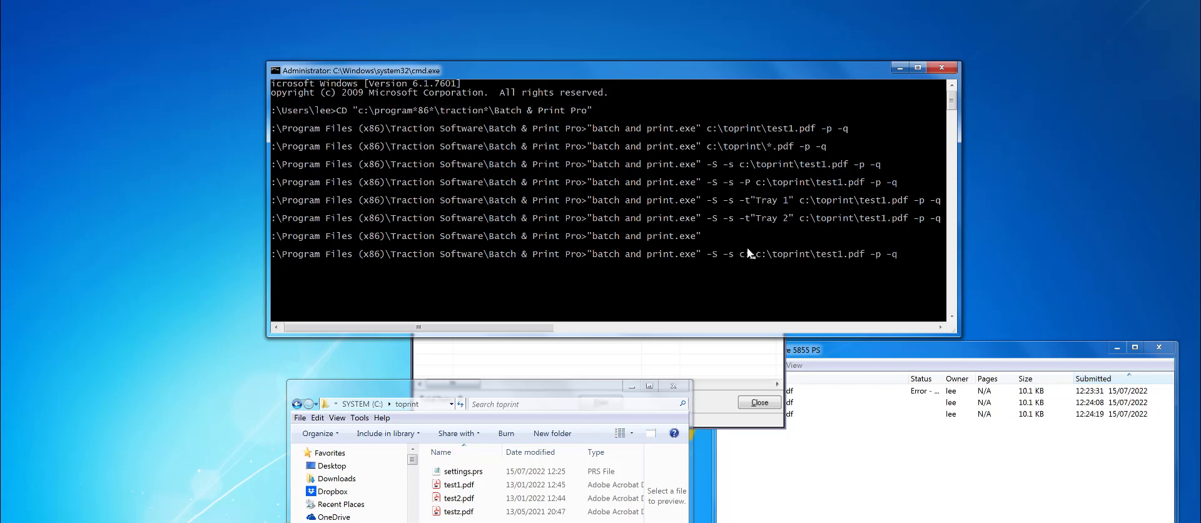
type("\\toprint\\")
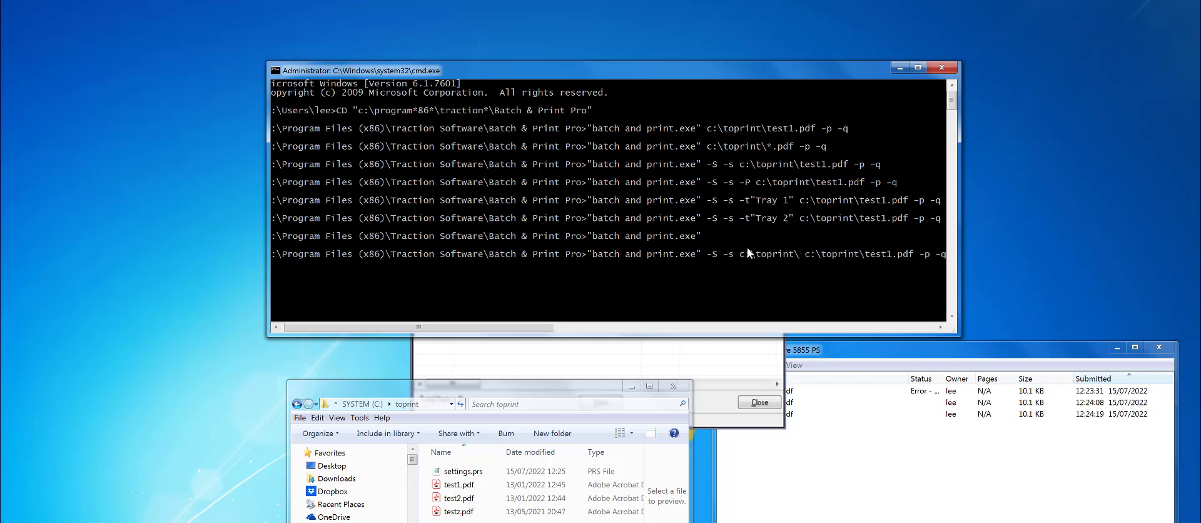
type("settings.")
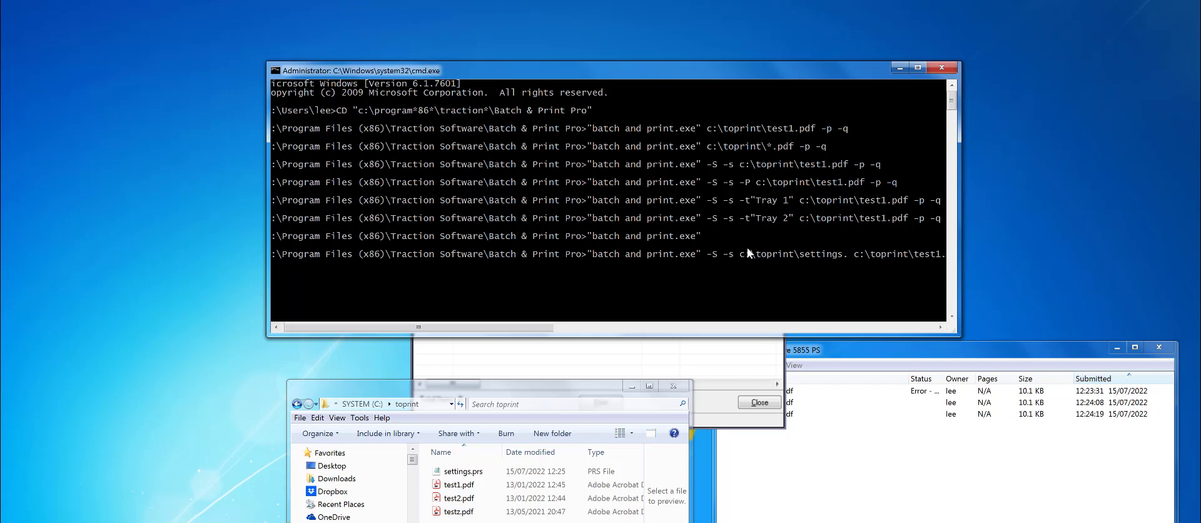
type("prs")
Close the open Batch & Print Pro window and run the prepared settings.prs print command in a widened command prompt.
left_click(760, 403)
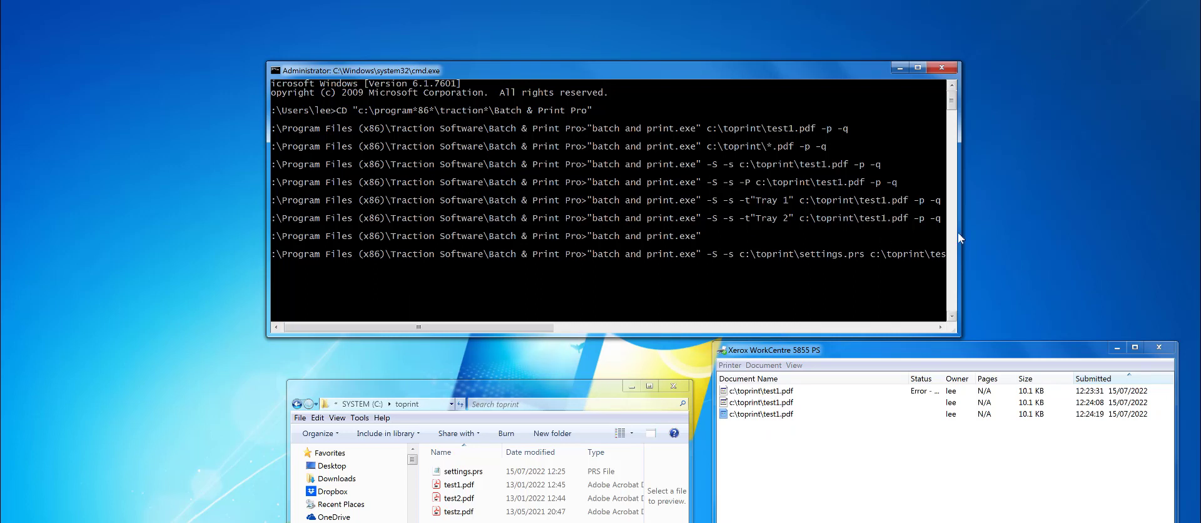
left_click_drag(958, 232, 1133, 233)
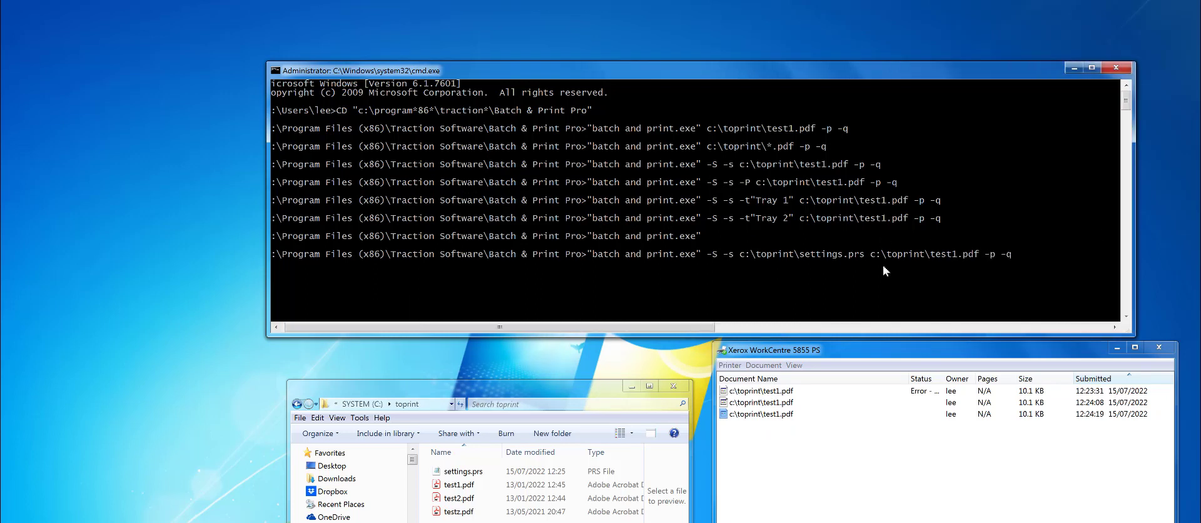
key("Return")
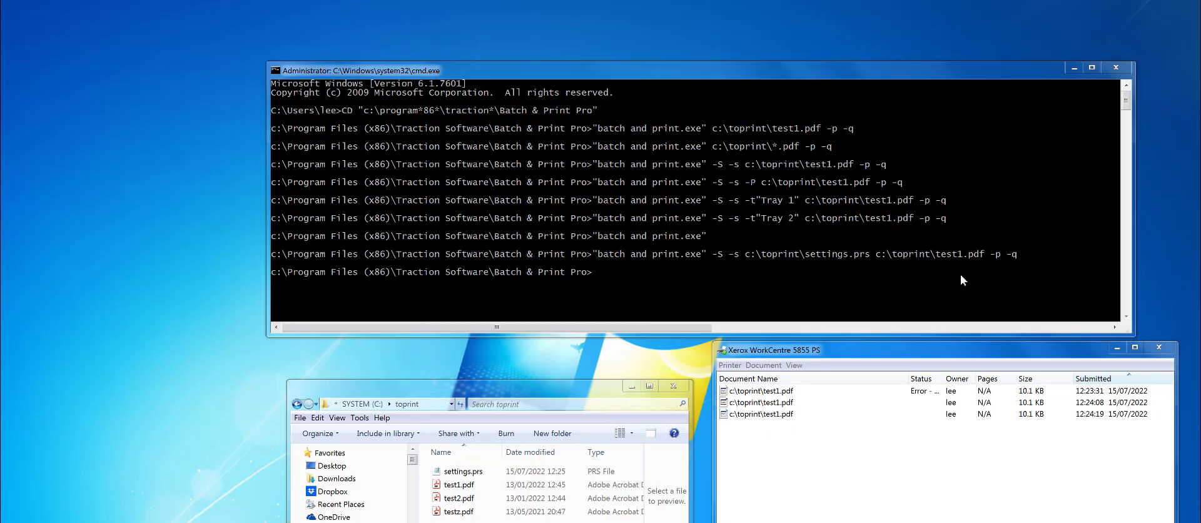
Check the paper tray in the printing options of the fourth queued test1.pdf job and close its properties.
right_click(782, 426)
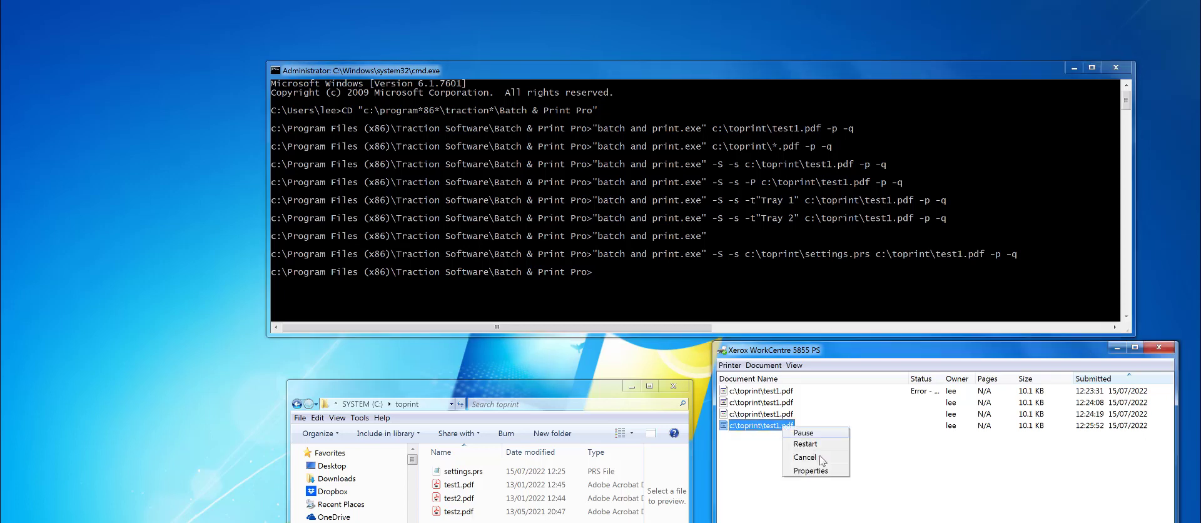
left_click(819, 470)
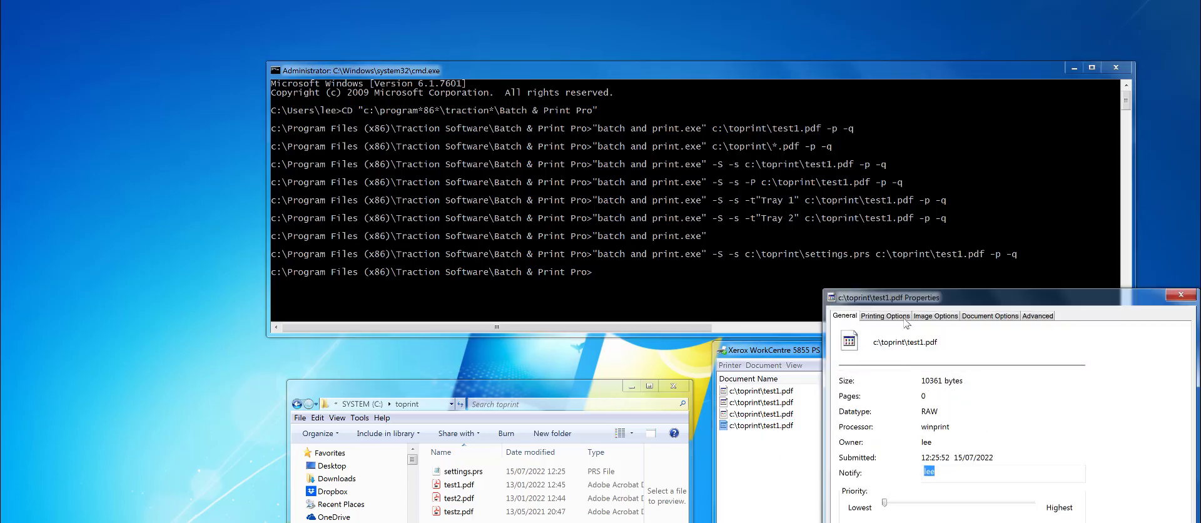
left_click(904, 319)
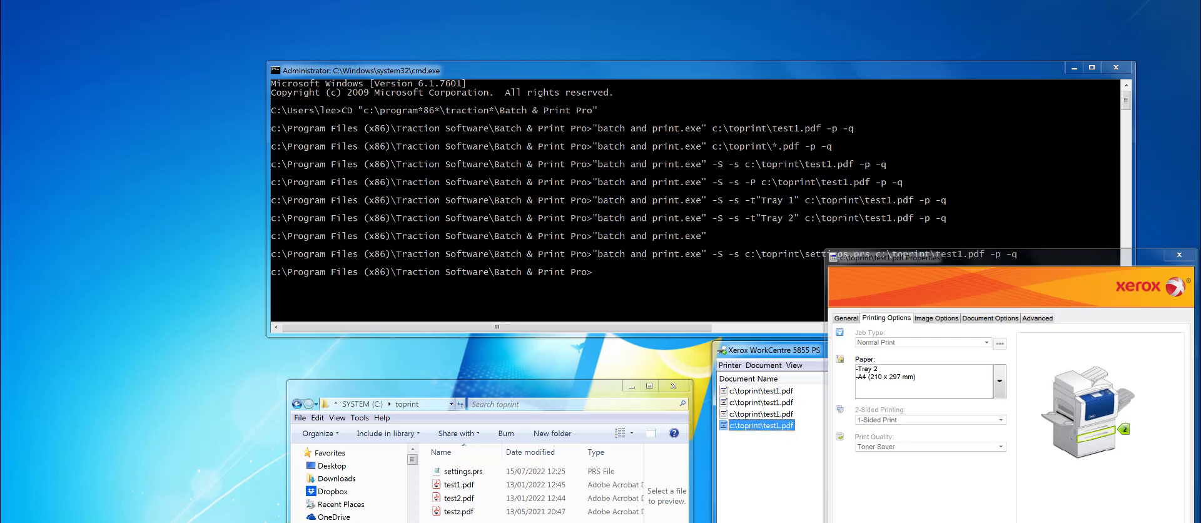
key("Escape")
Relaunch Batch & Print Pro by recalling the command without switches in the command prompt.
left_click(715, 289)
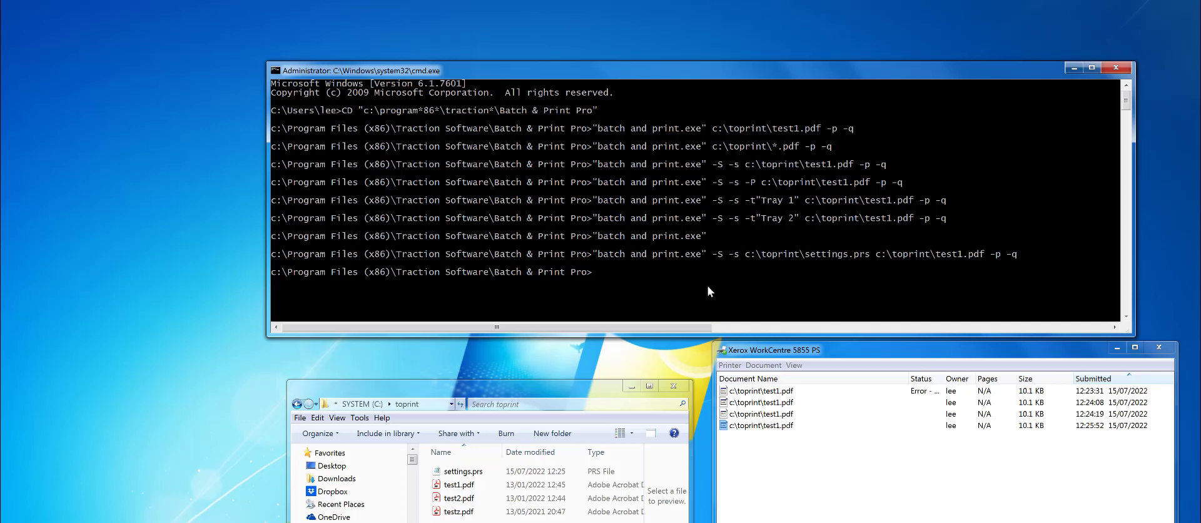
key("Up")
key("Up")
key("Return")
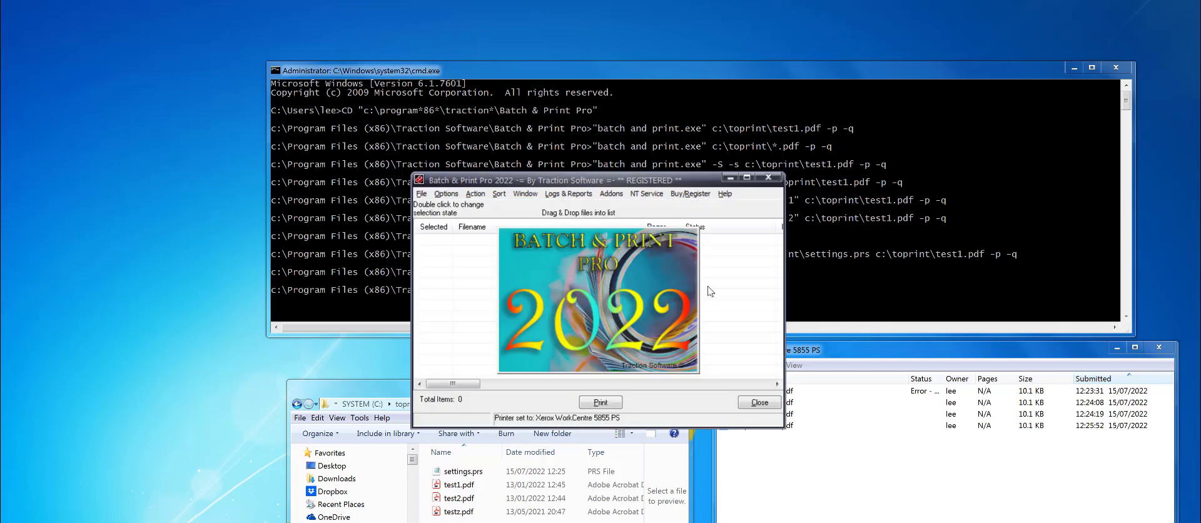
Open the Command Line topic in the program's help and review its parameters and examples of usage.
left_click(726, 196)
left_click(744, 211)
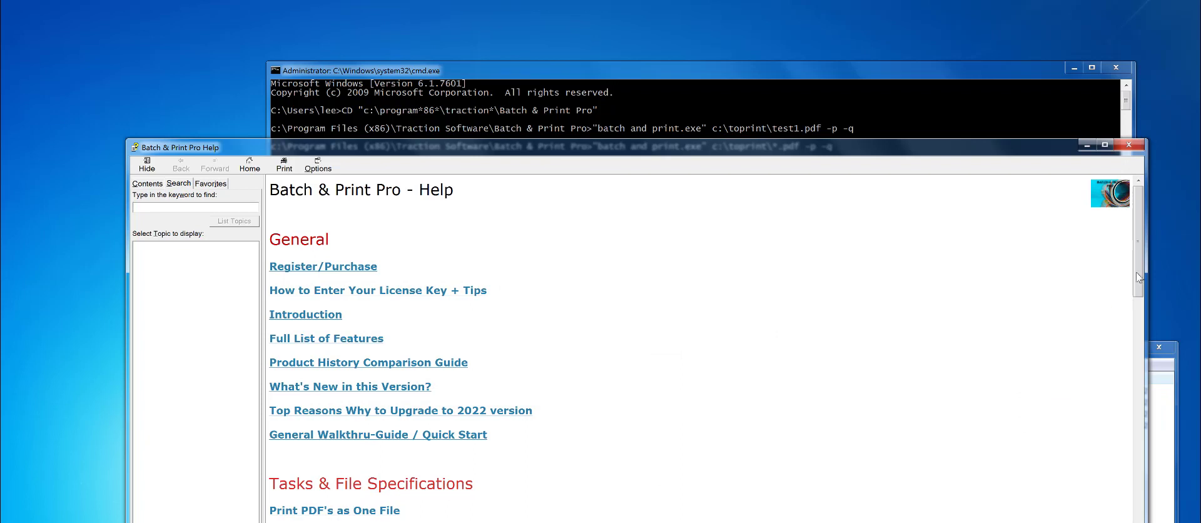
left_click_drag(1137, 253, 1133, 334)
left_click(419, 374)
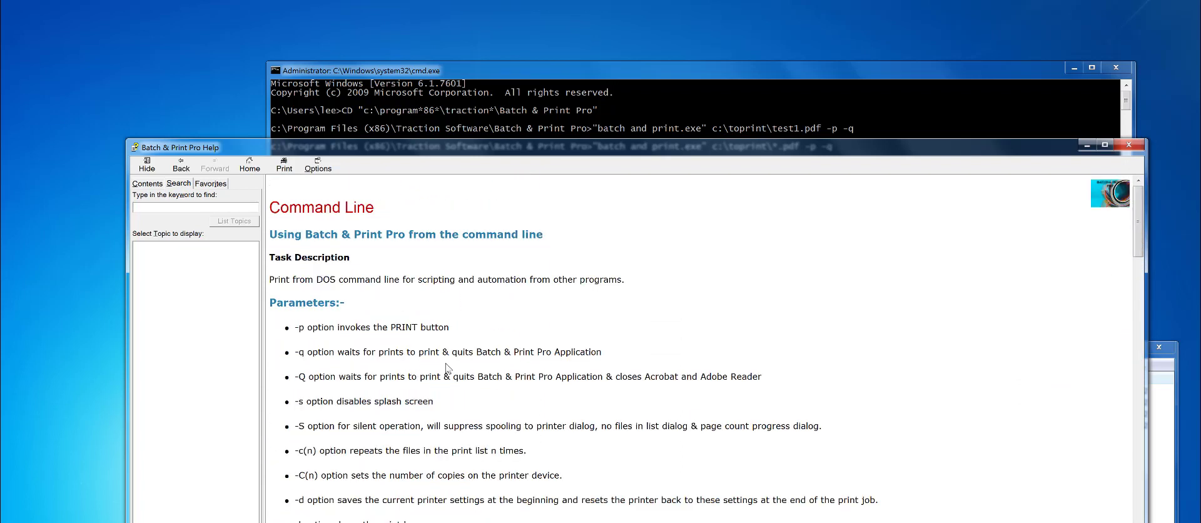
left_click_drag(426, 152, 419, 46)
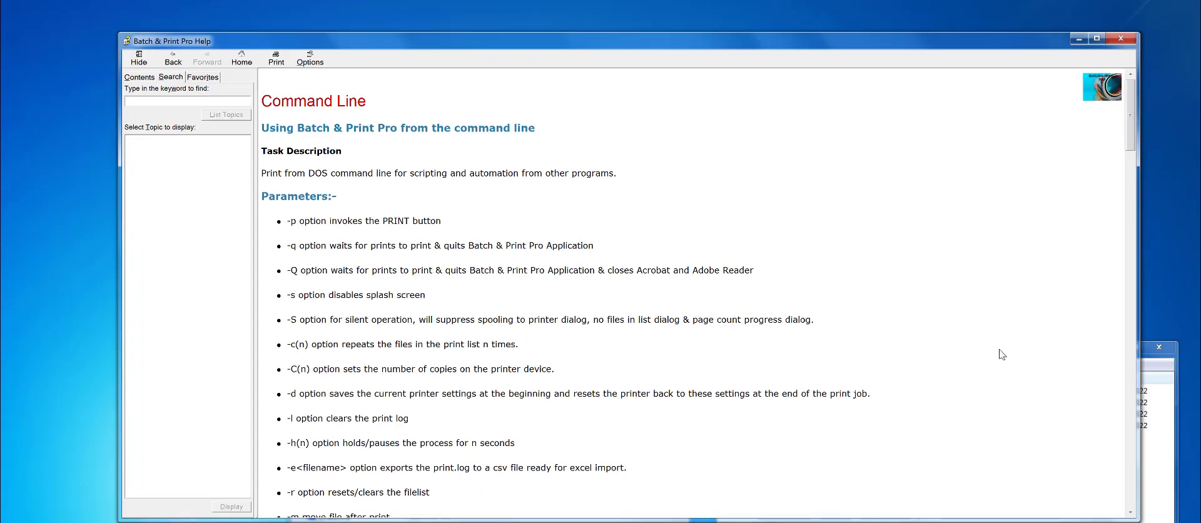
left_click_drag(1130, 148, 1098, 304)
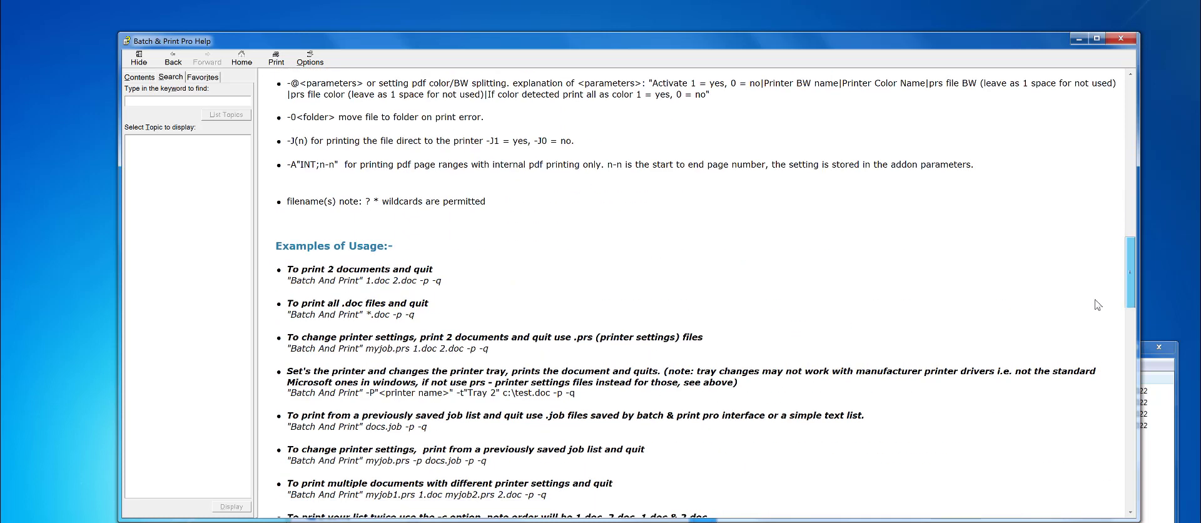